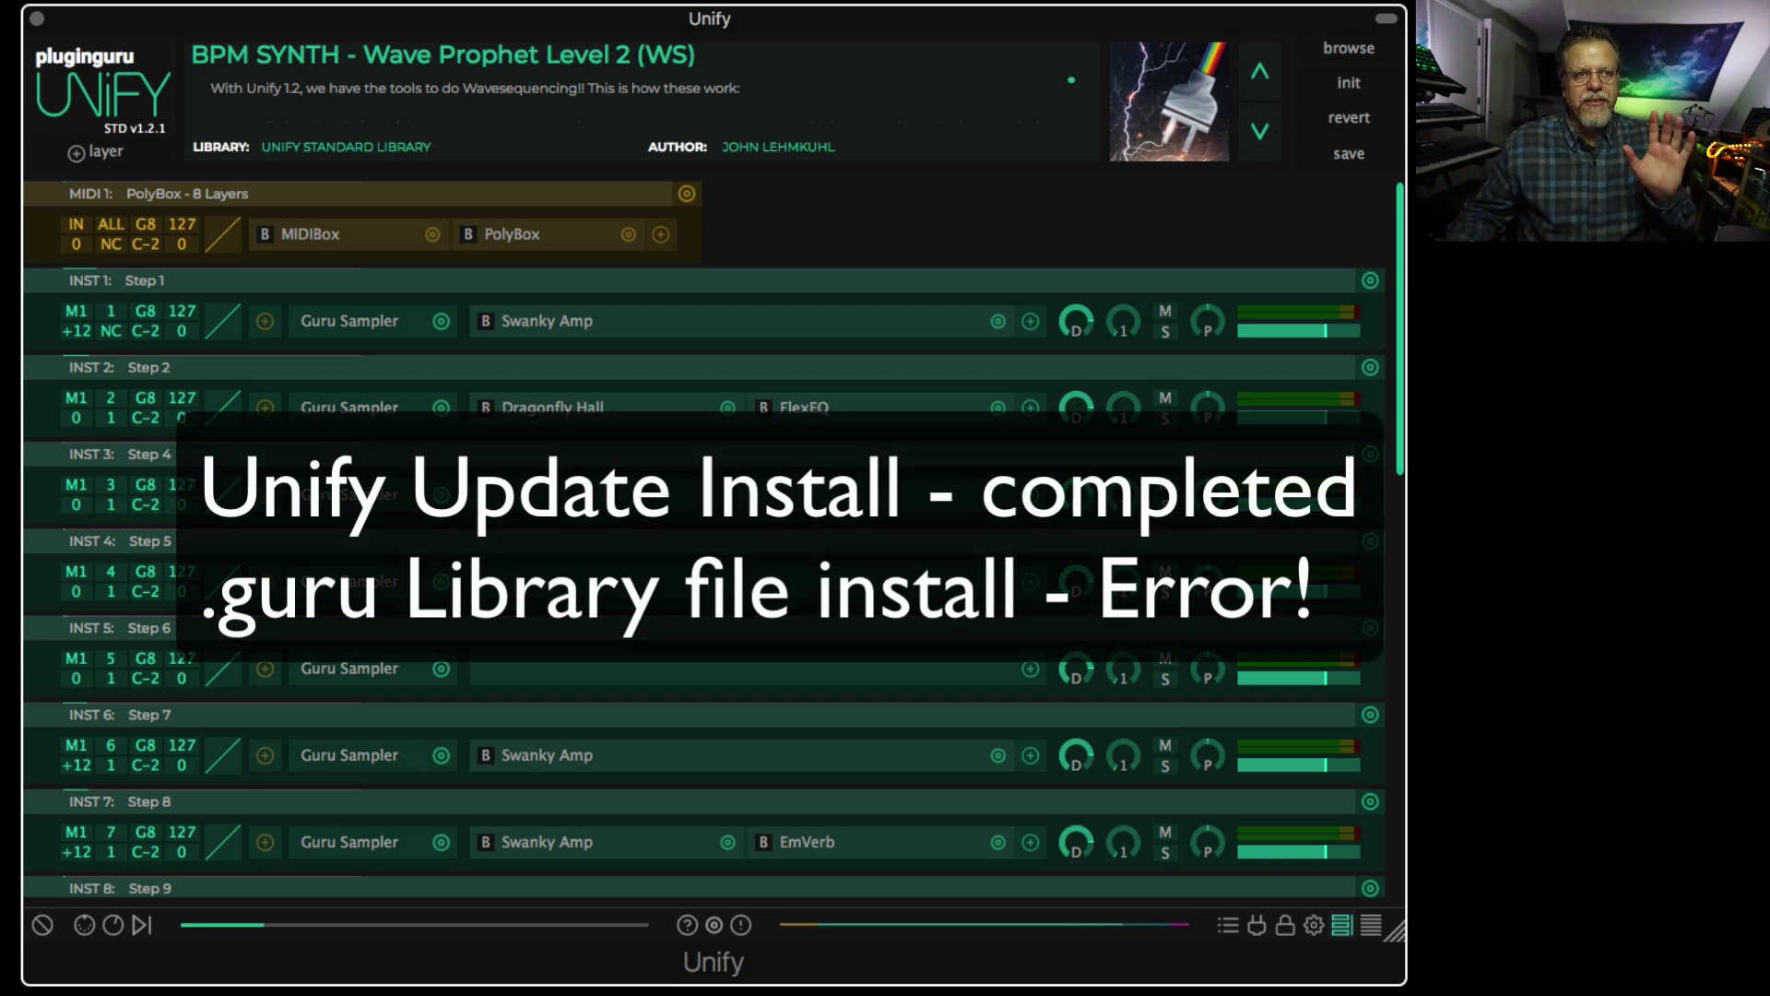
# - Show Unify's preset browser sidebar next to the BPM SYNTH - Wave Prophet Level 2 (WS) patch
pyautogui.click(1362, 48)
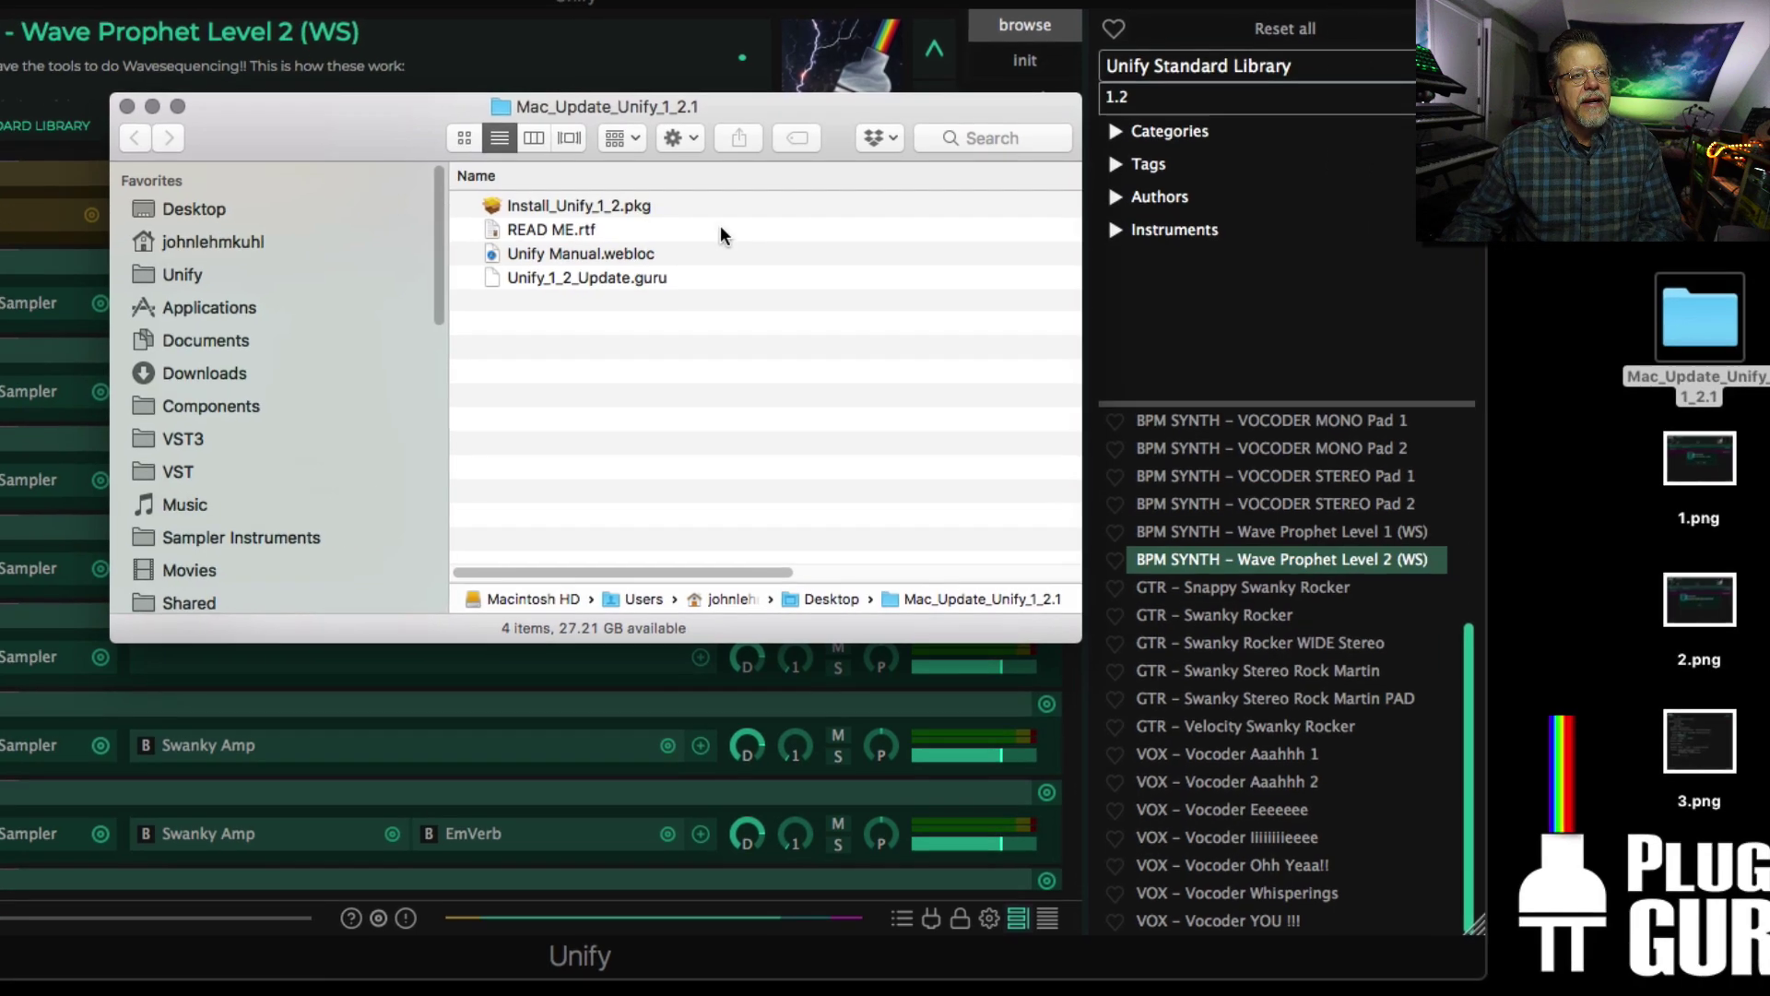
# - Launch the Install_Unify_1_2.pkg installer, then quit it without installing
pyautogui.click(608, 211)
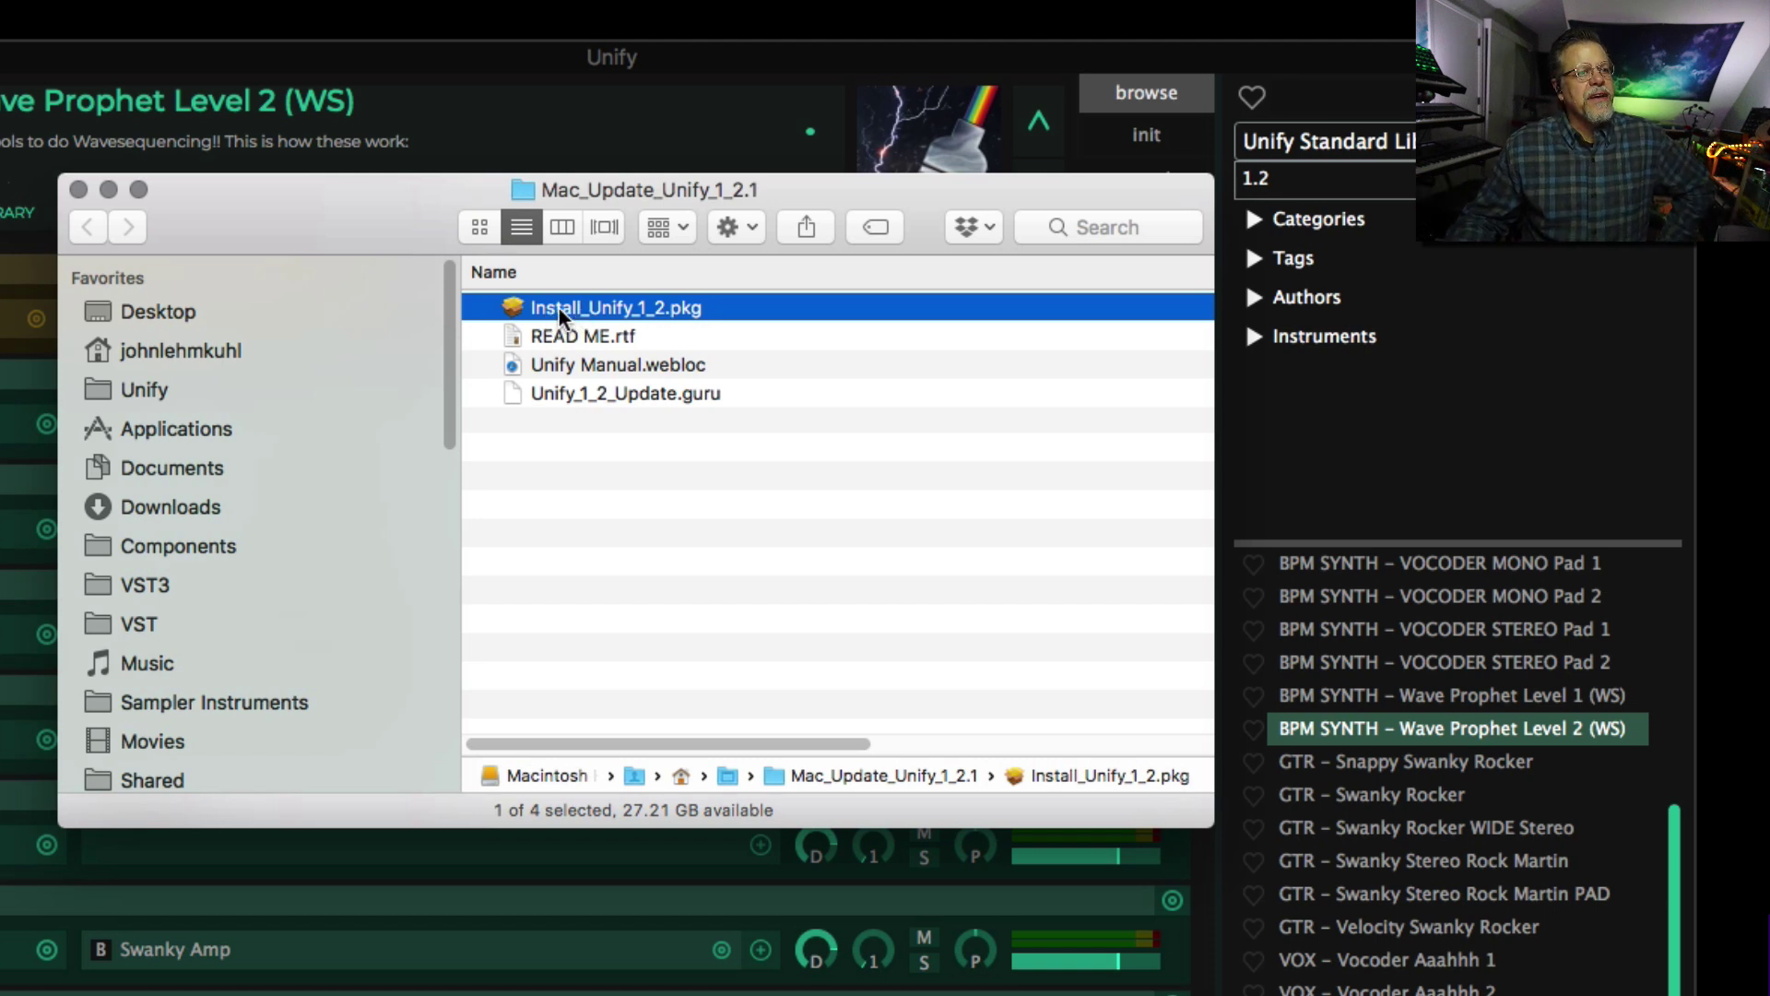
pyautogui.doubleClick(559, 308)
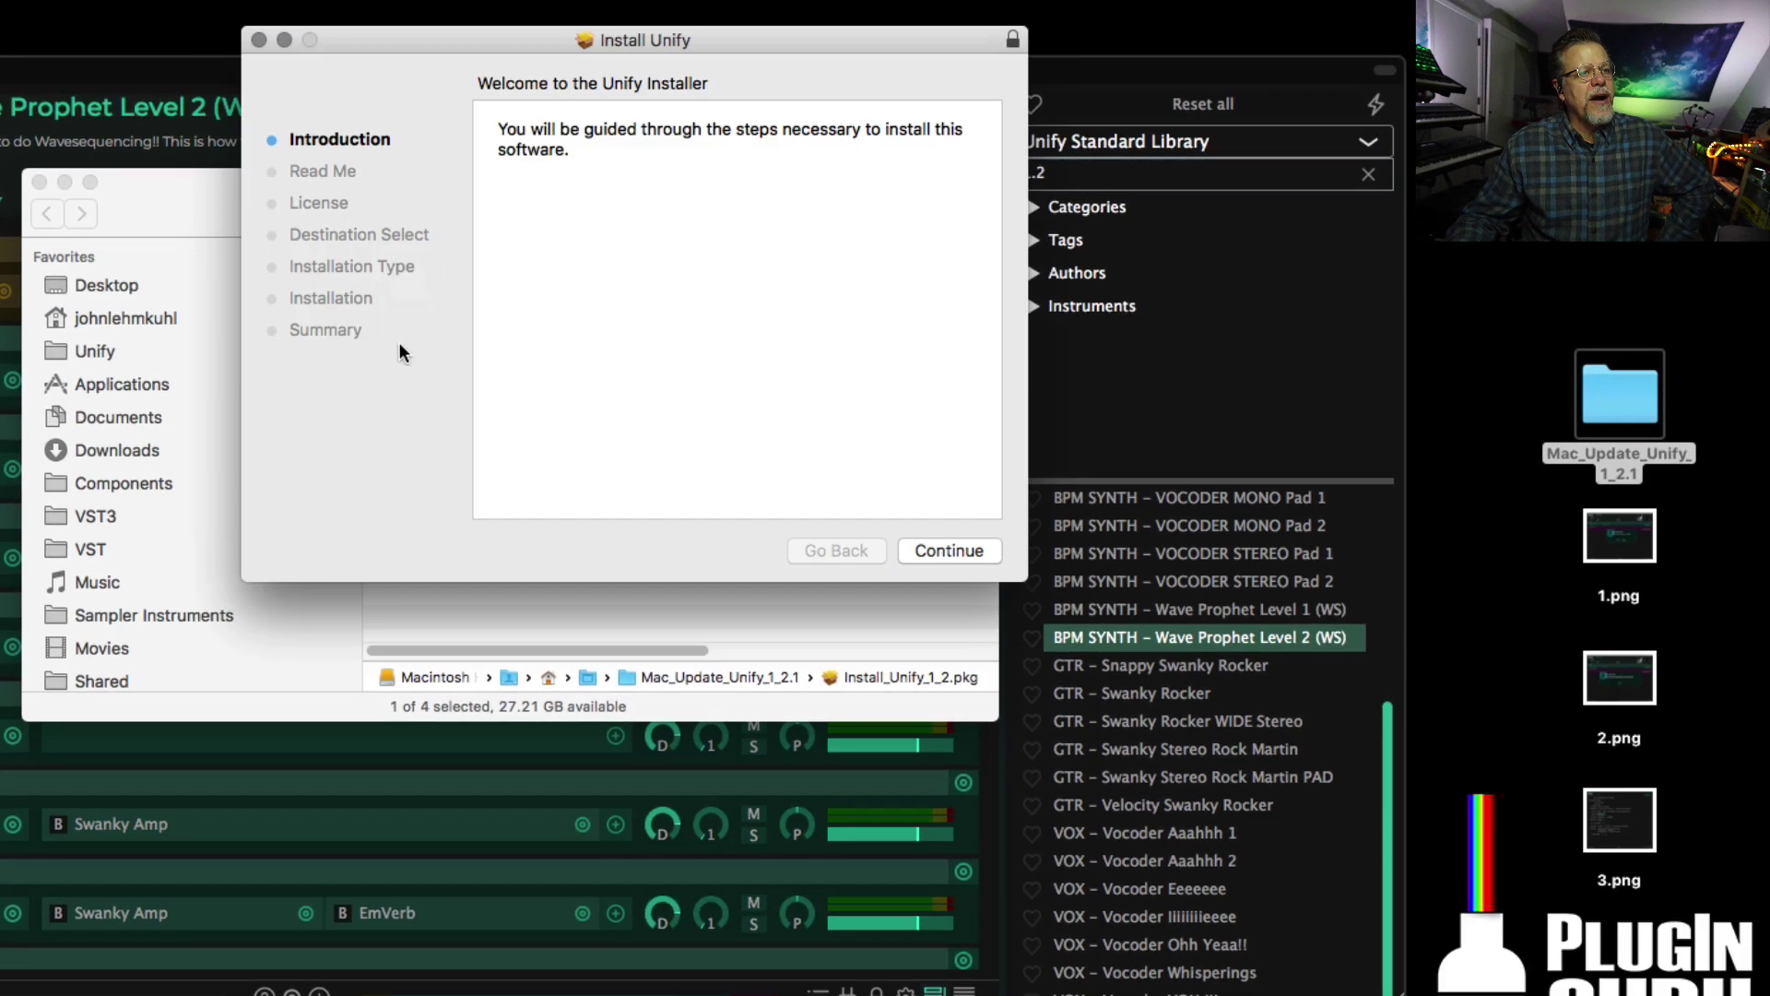
pyautogui.press('super+q')
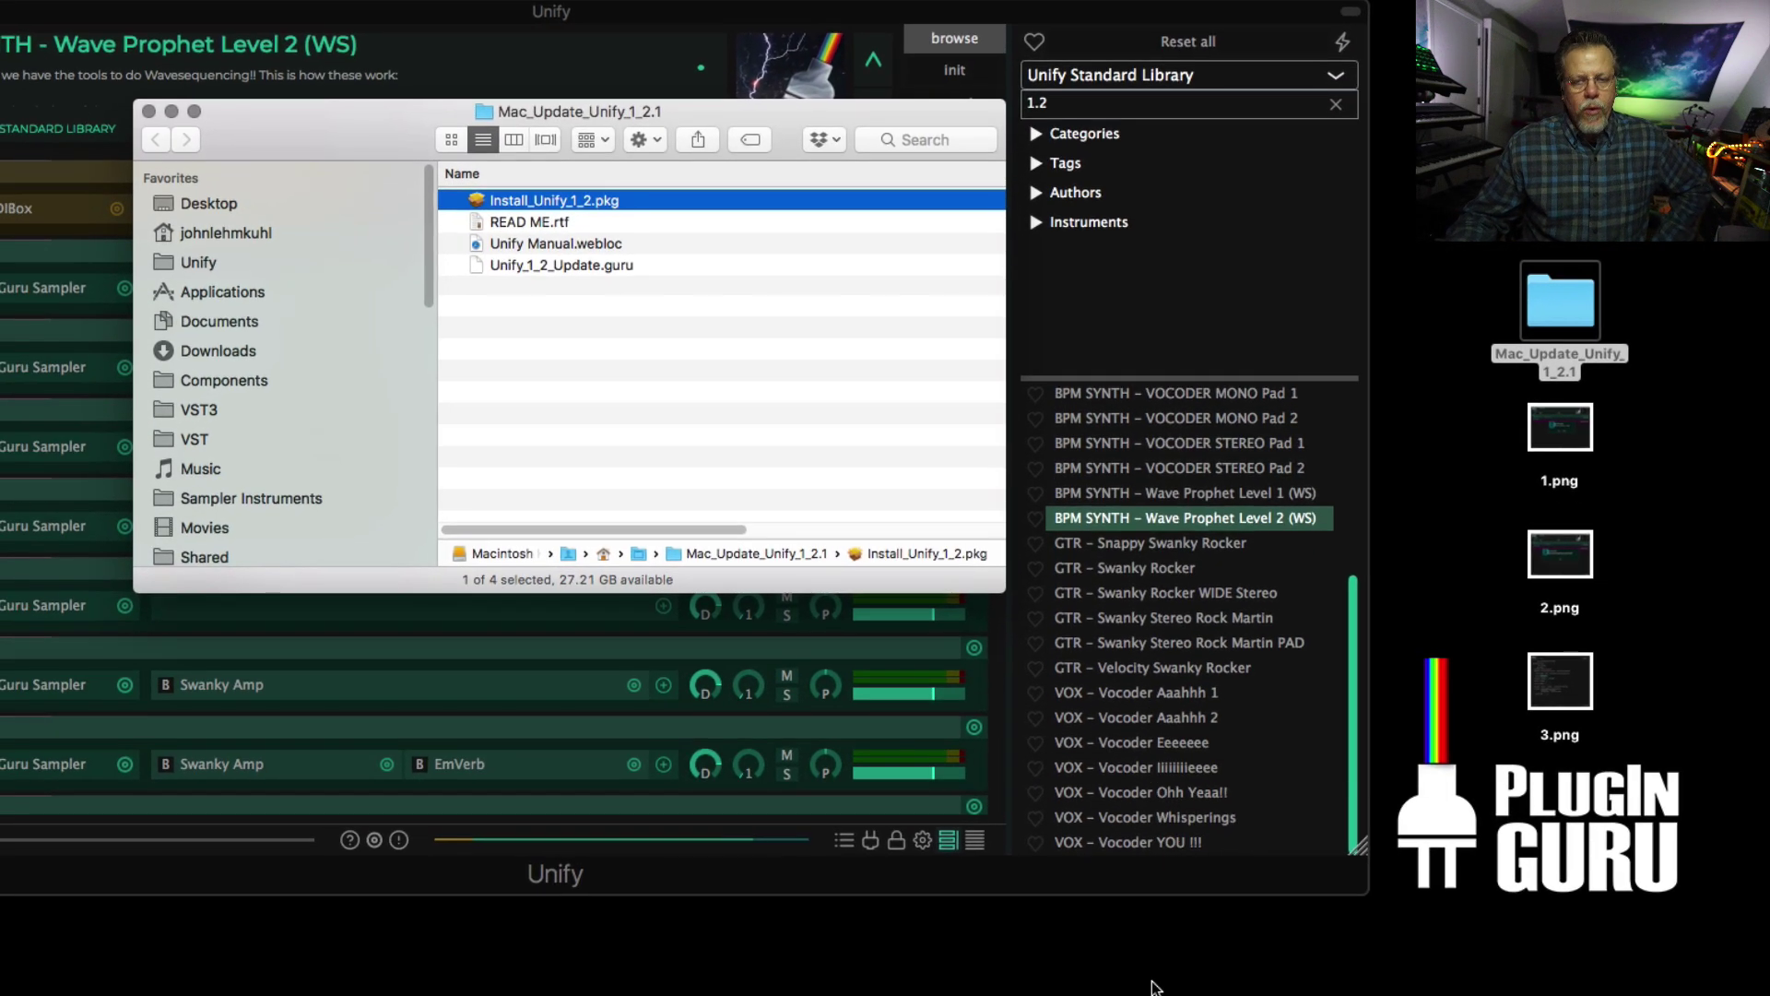
# - Open the Mac_Update_Unify_1_2.1 desktop folder and select Unify_1_2_Update.guru
pyautogui.moveTo(1155, 992)
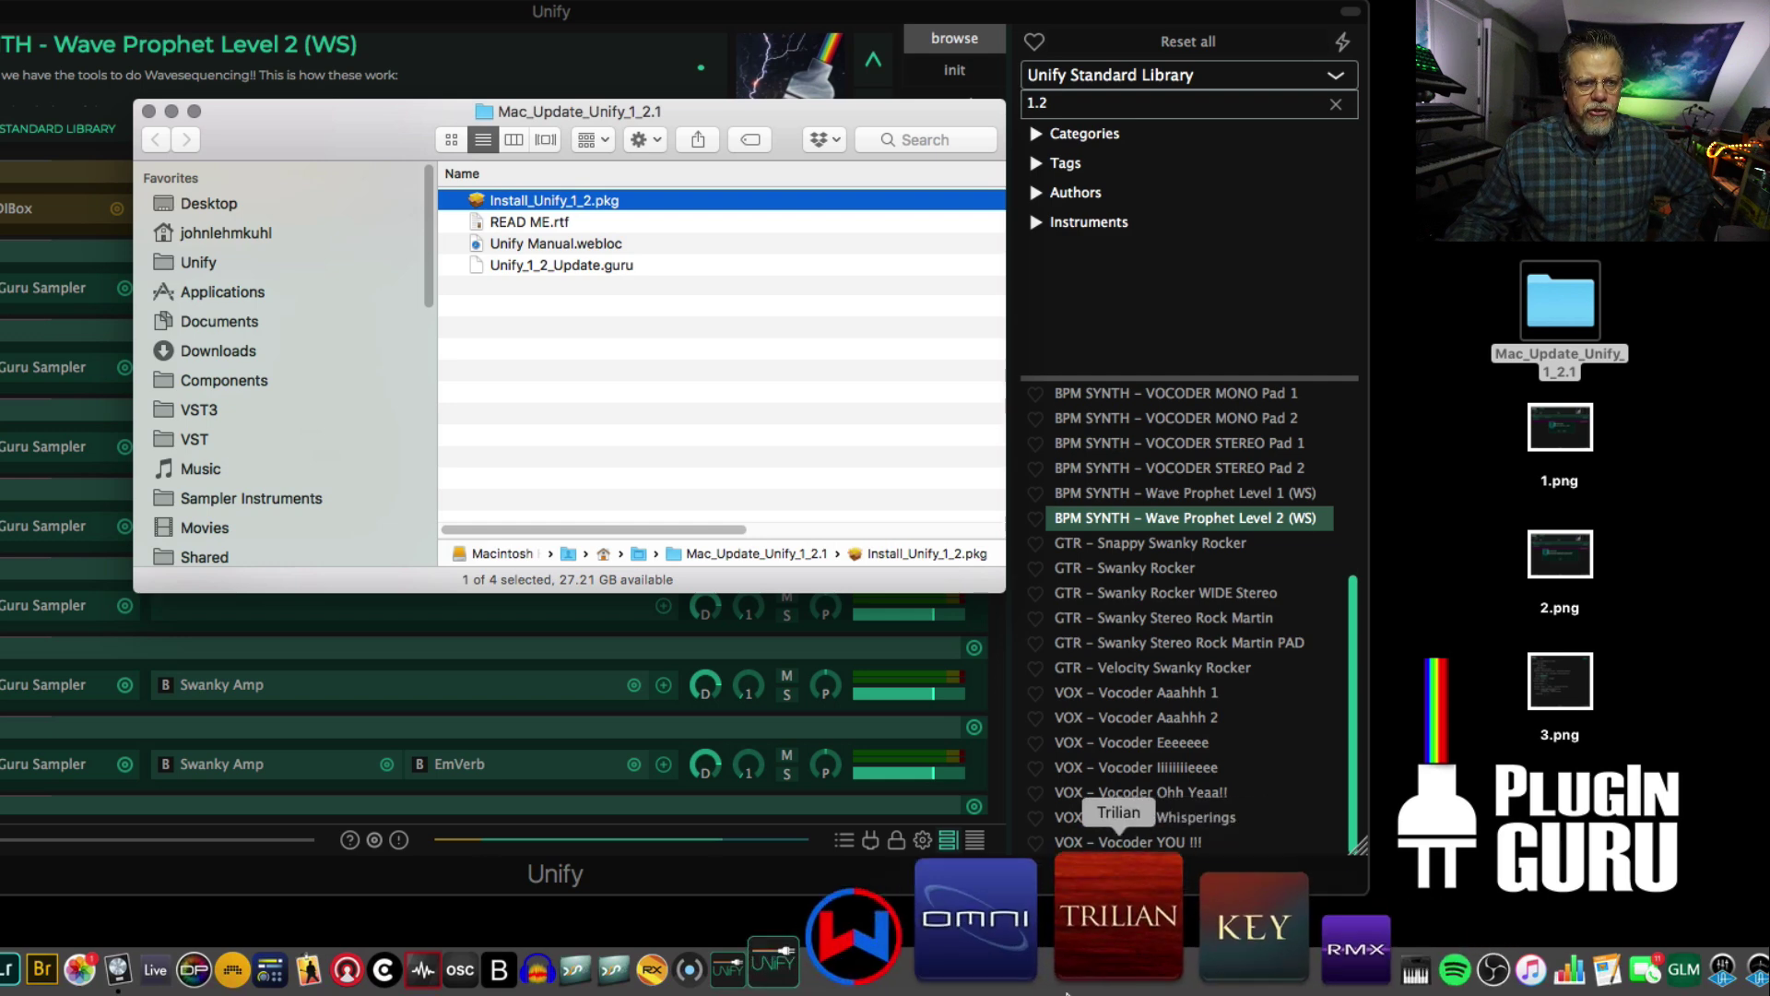
pyautogui.click(703, 14)
pyautogui.doubleClick(1546, 307)
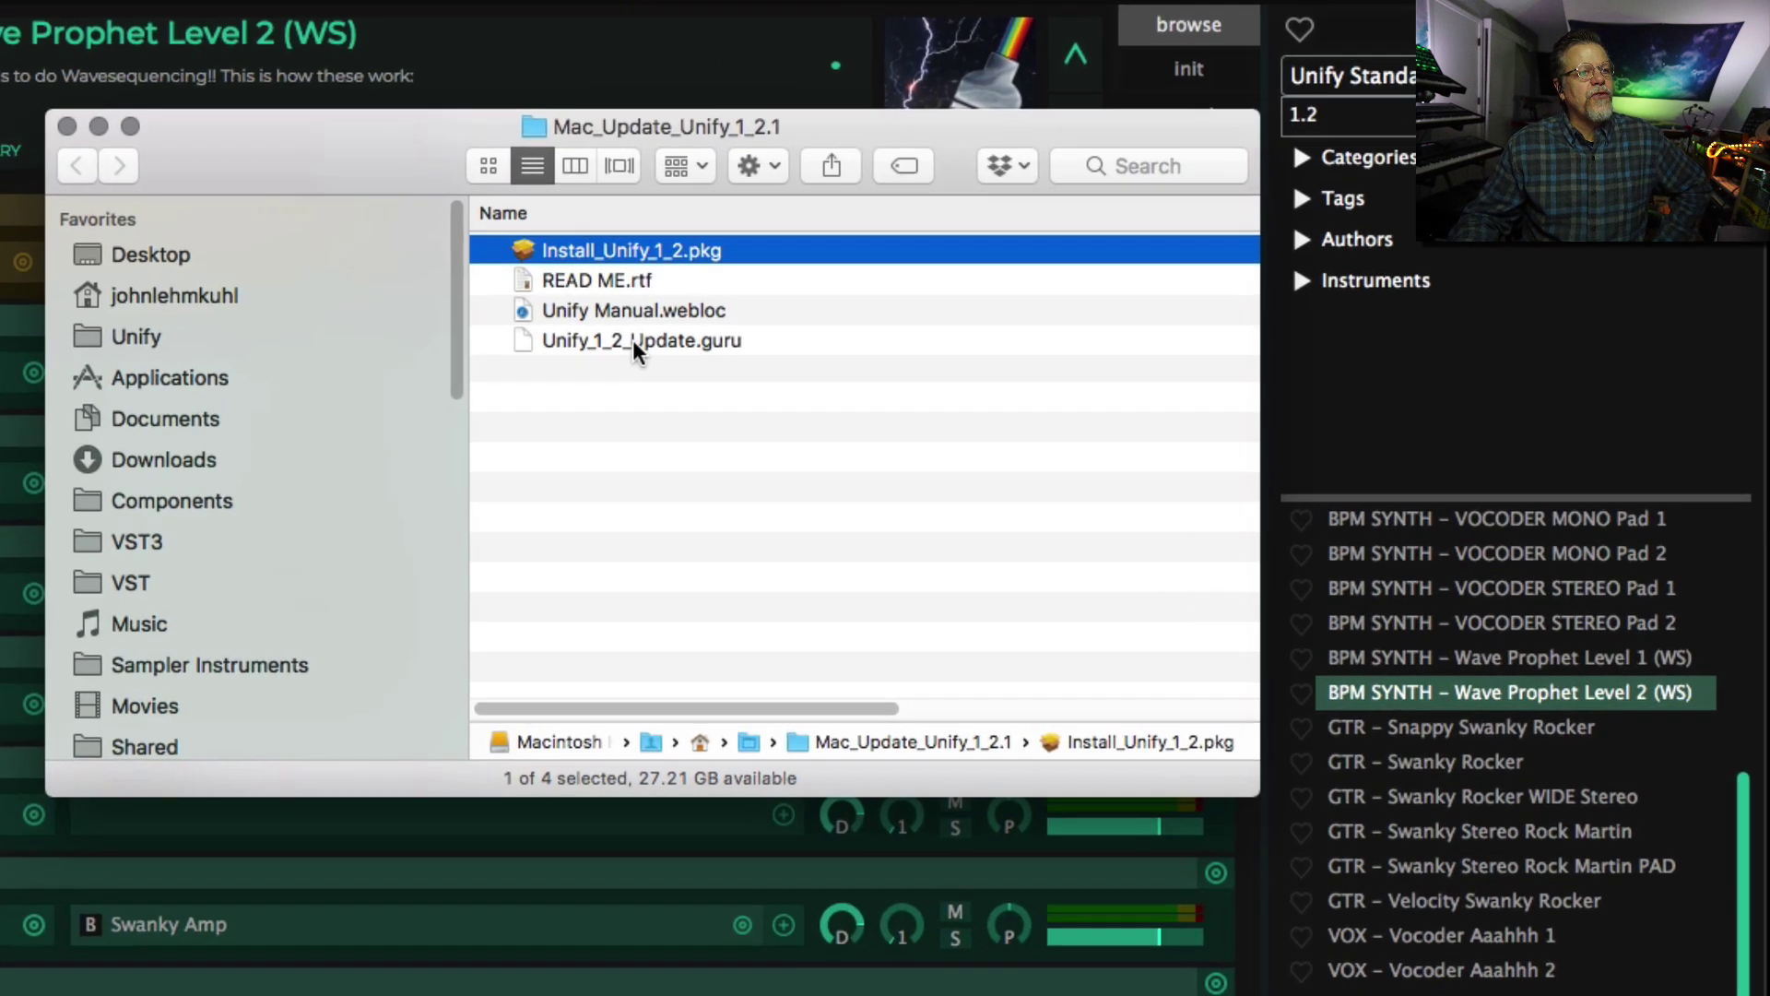
pyautogui.click(497, 265)
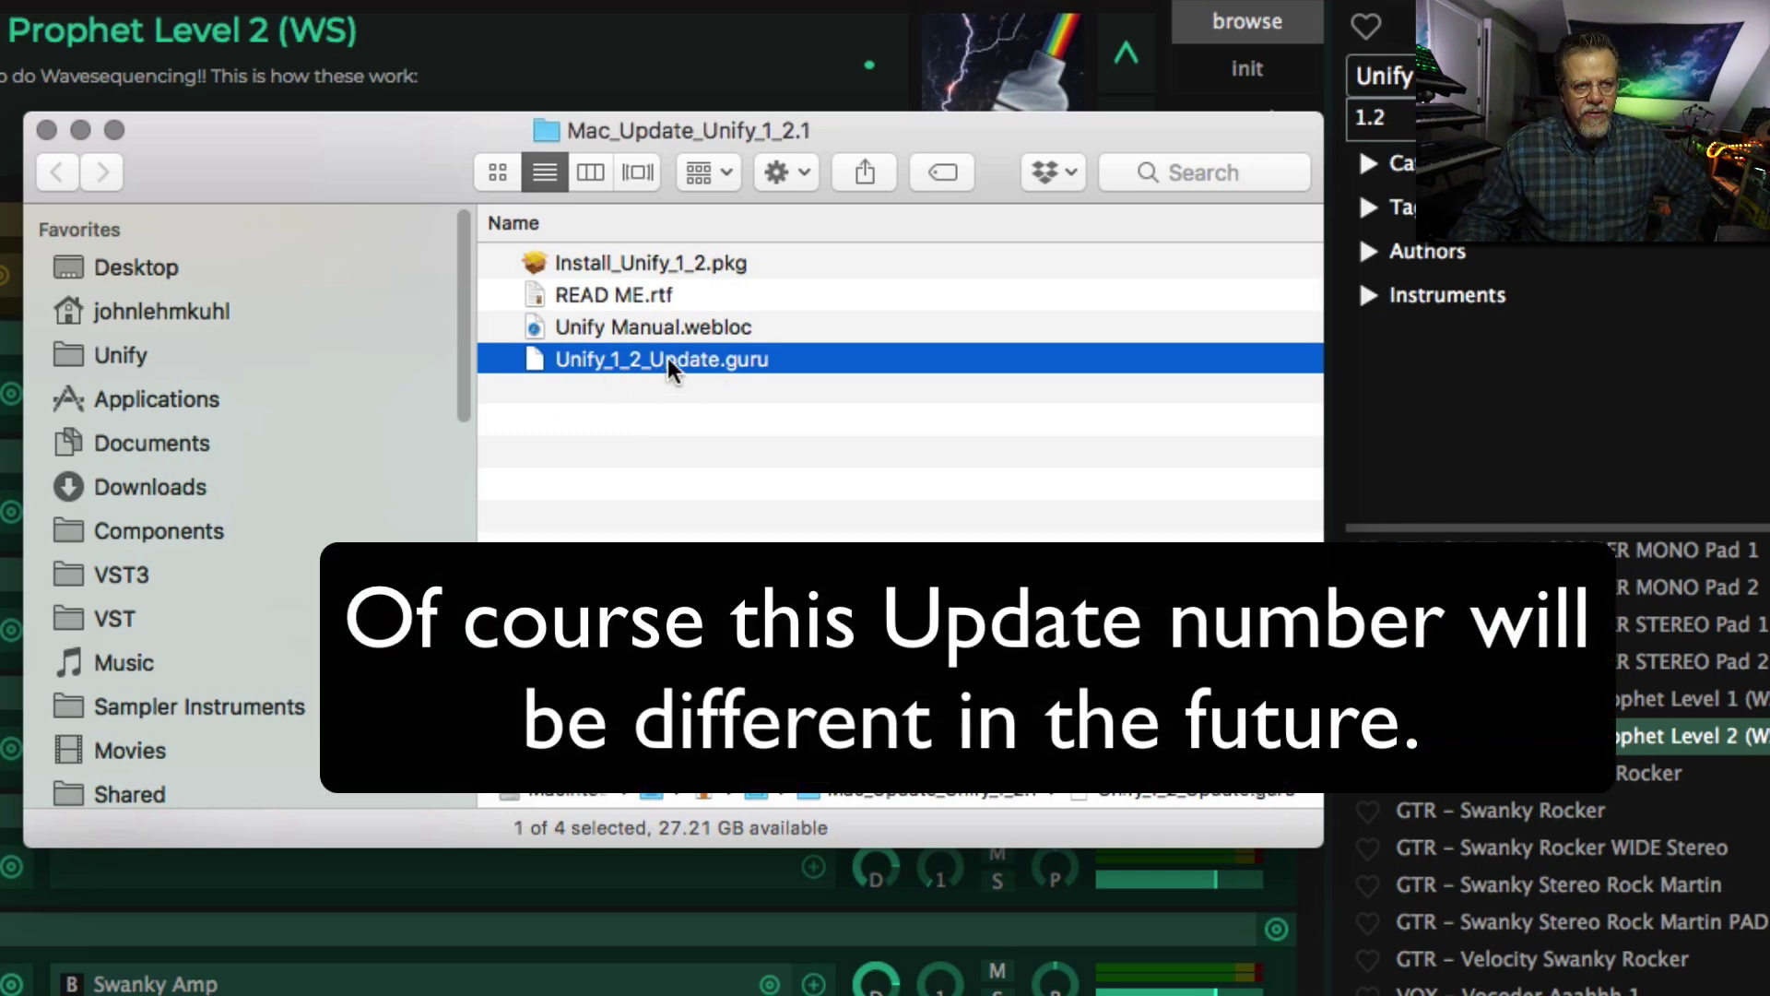
# - Drop Unify_1_2_Update.guru onto Unify, cancel the install prompt, and select the 2.png screenshot
pyautogui.moveTo(409, 141); pyautogui.dragTo(793, 349)
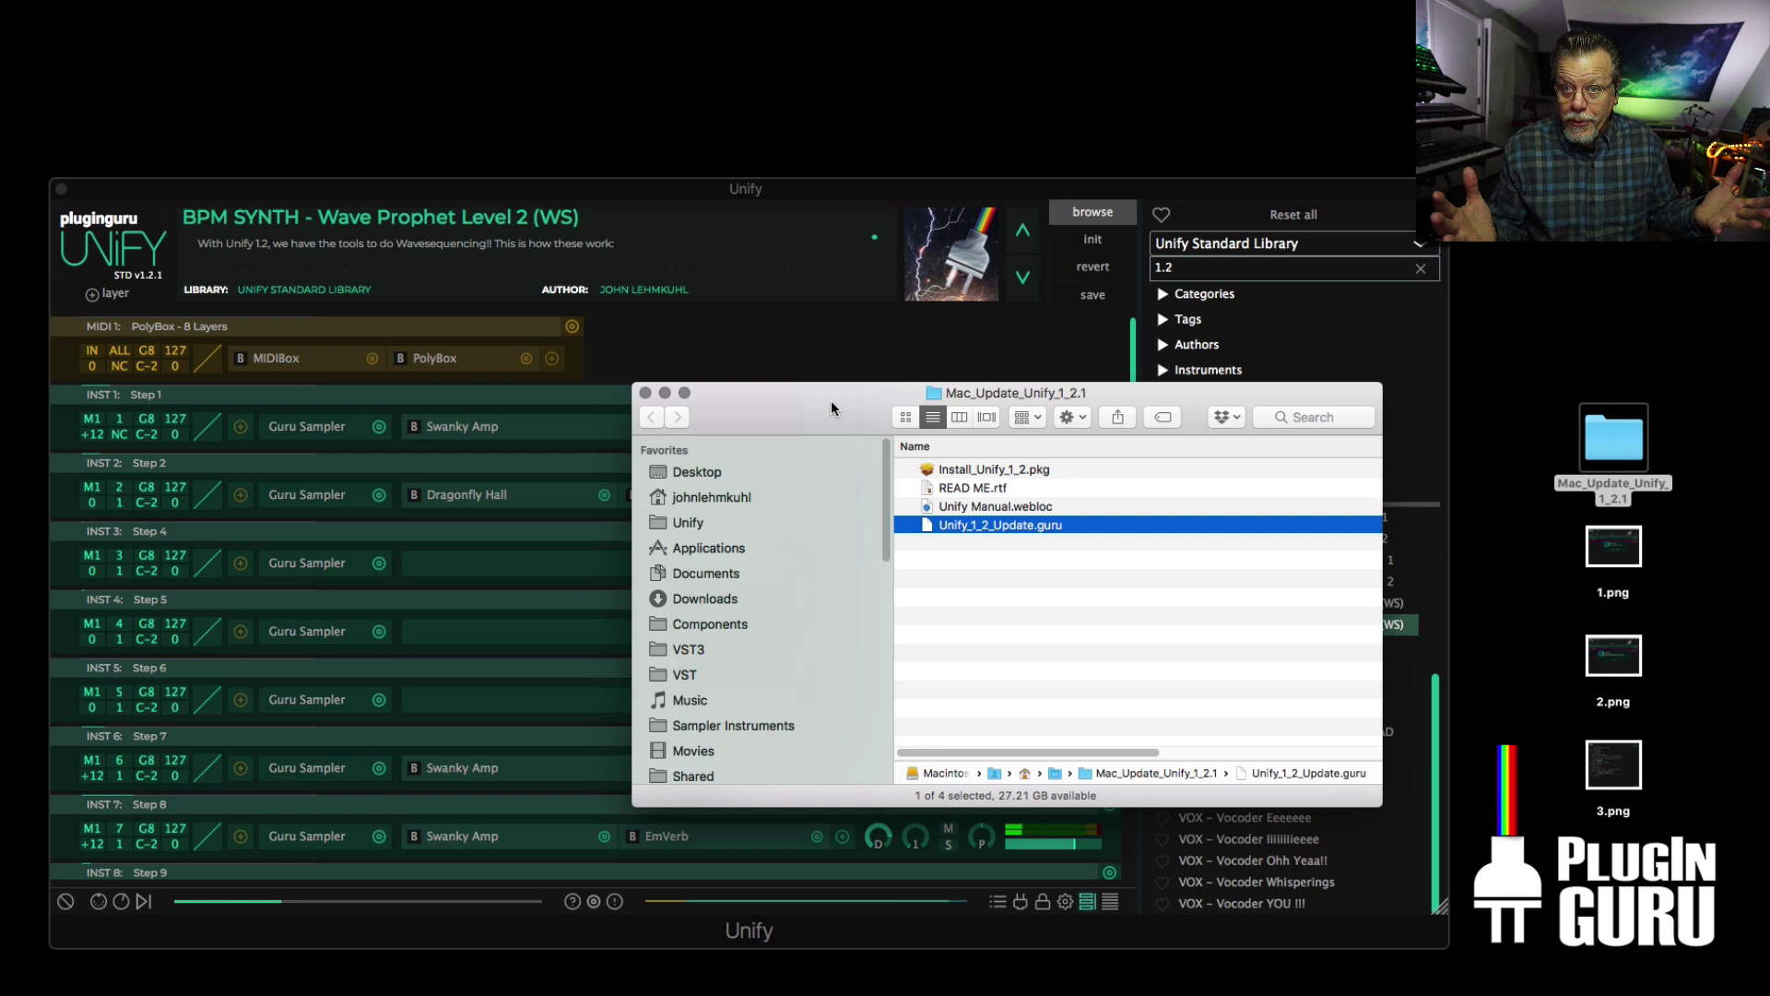
pyautogui.moveTo(1004, 522); pyautogui.dragTo(654, 574)
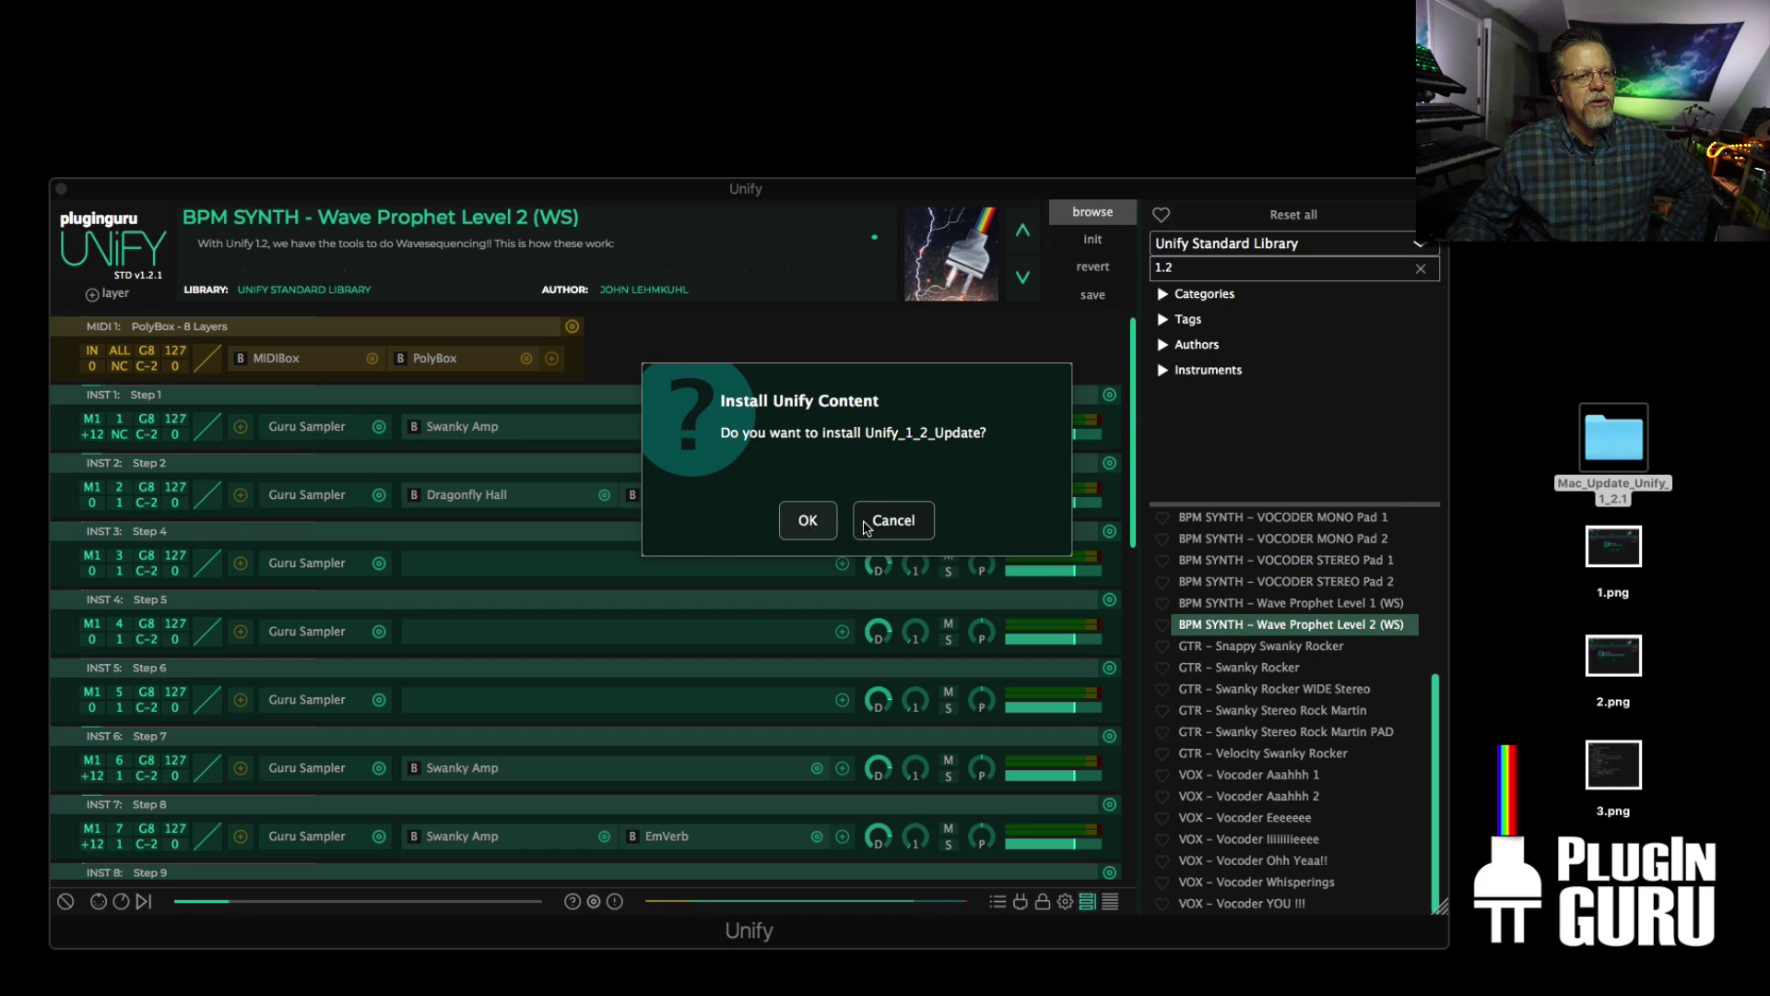
pyautogui.click(896, 523)
pyautogui.click(1619, 682)
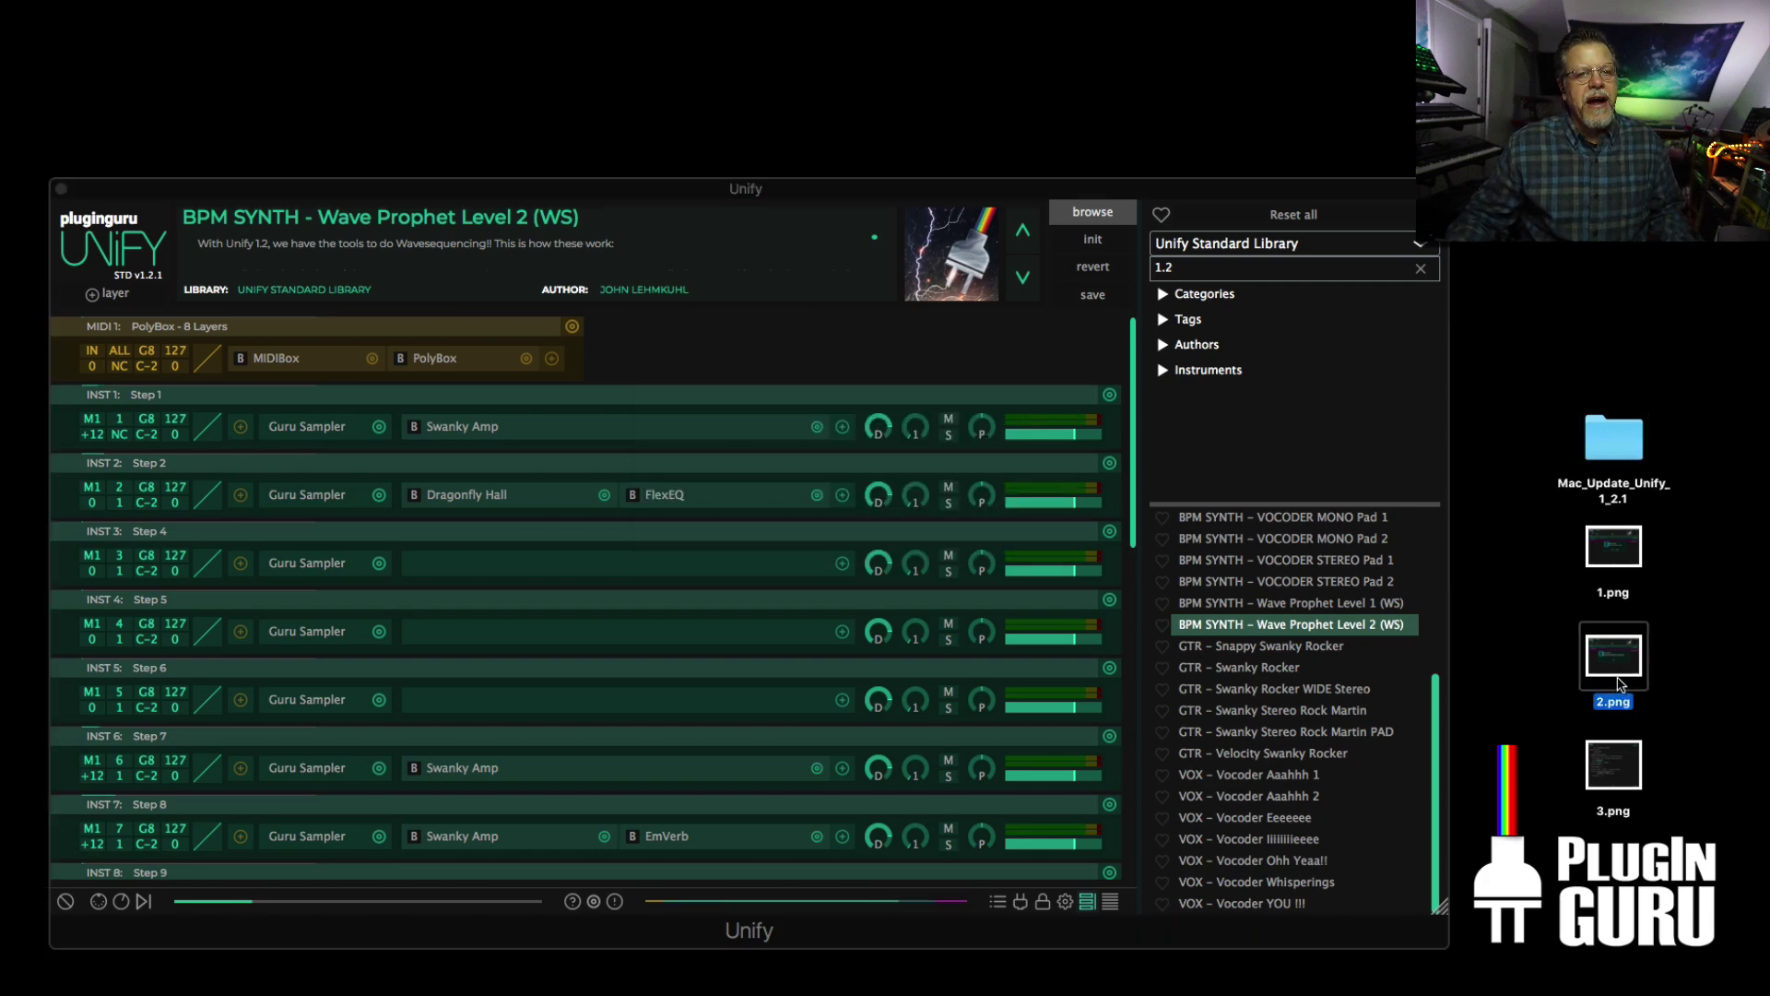
pyautogui.press('space')
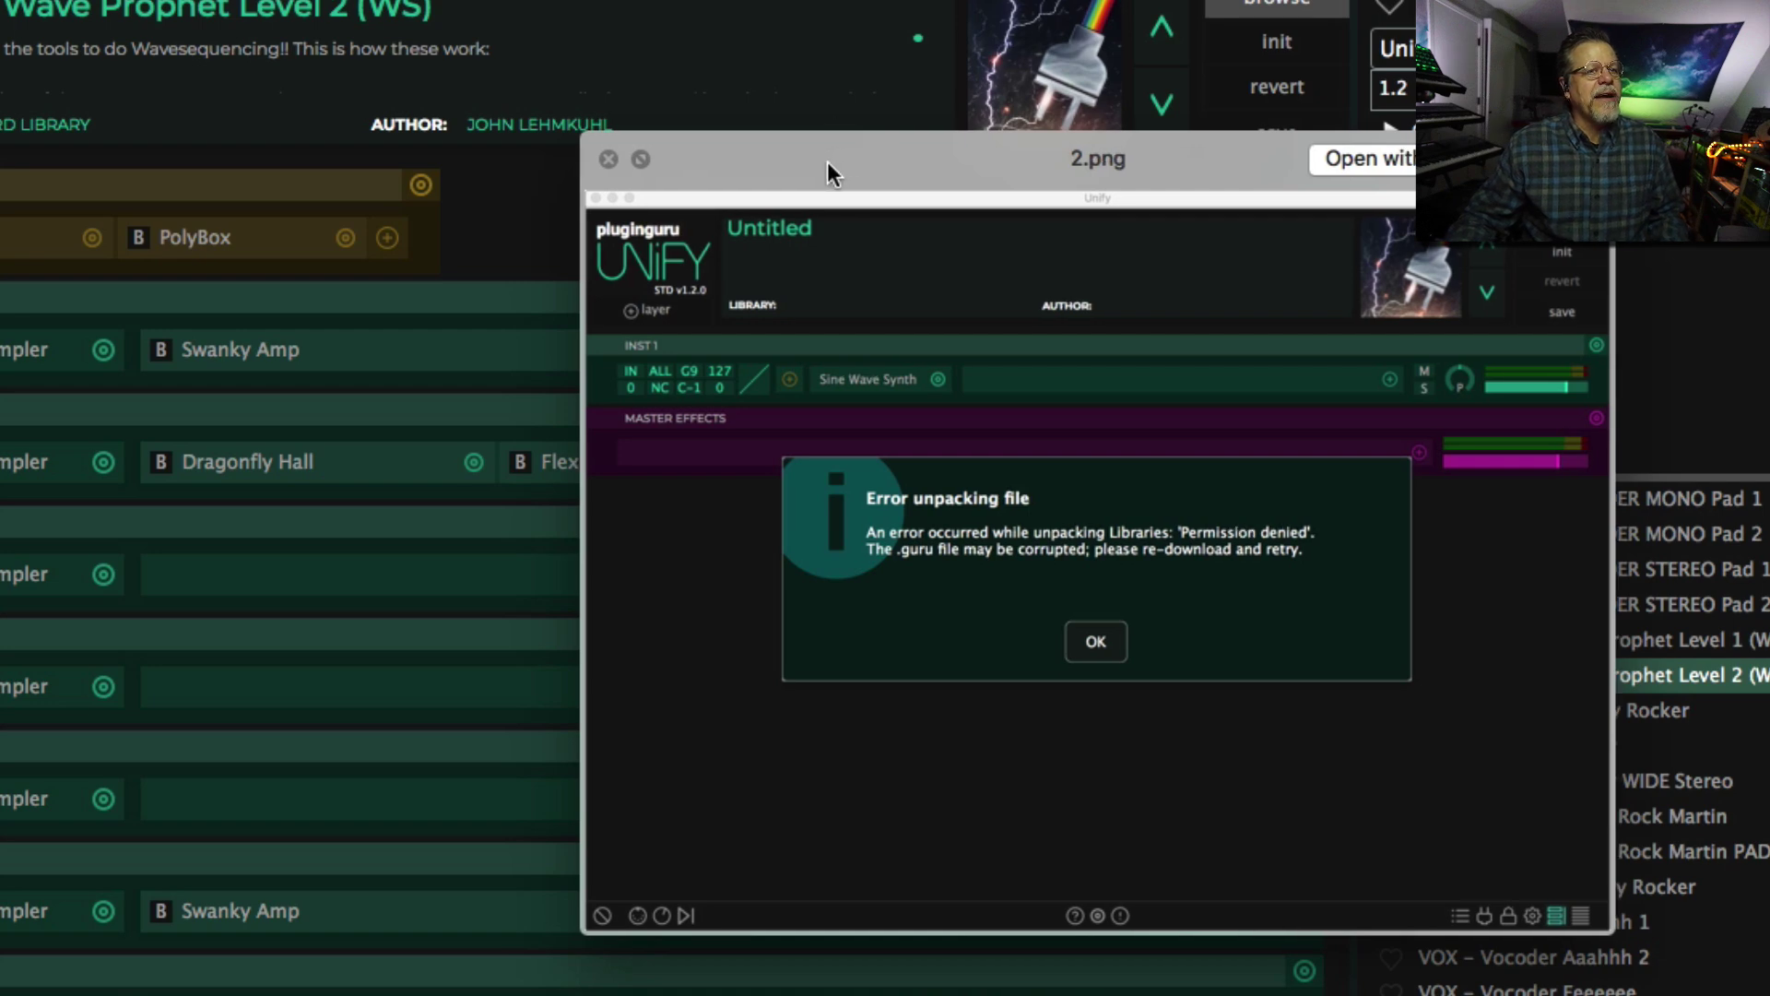
pyautogui.moveTo(827, 162); pyautogui.dragTo(168, 0)
pyautogui.moveTo(959, 712); pyautogui.dragTo(1604, 994)
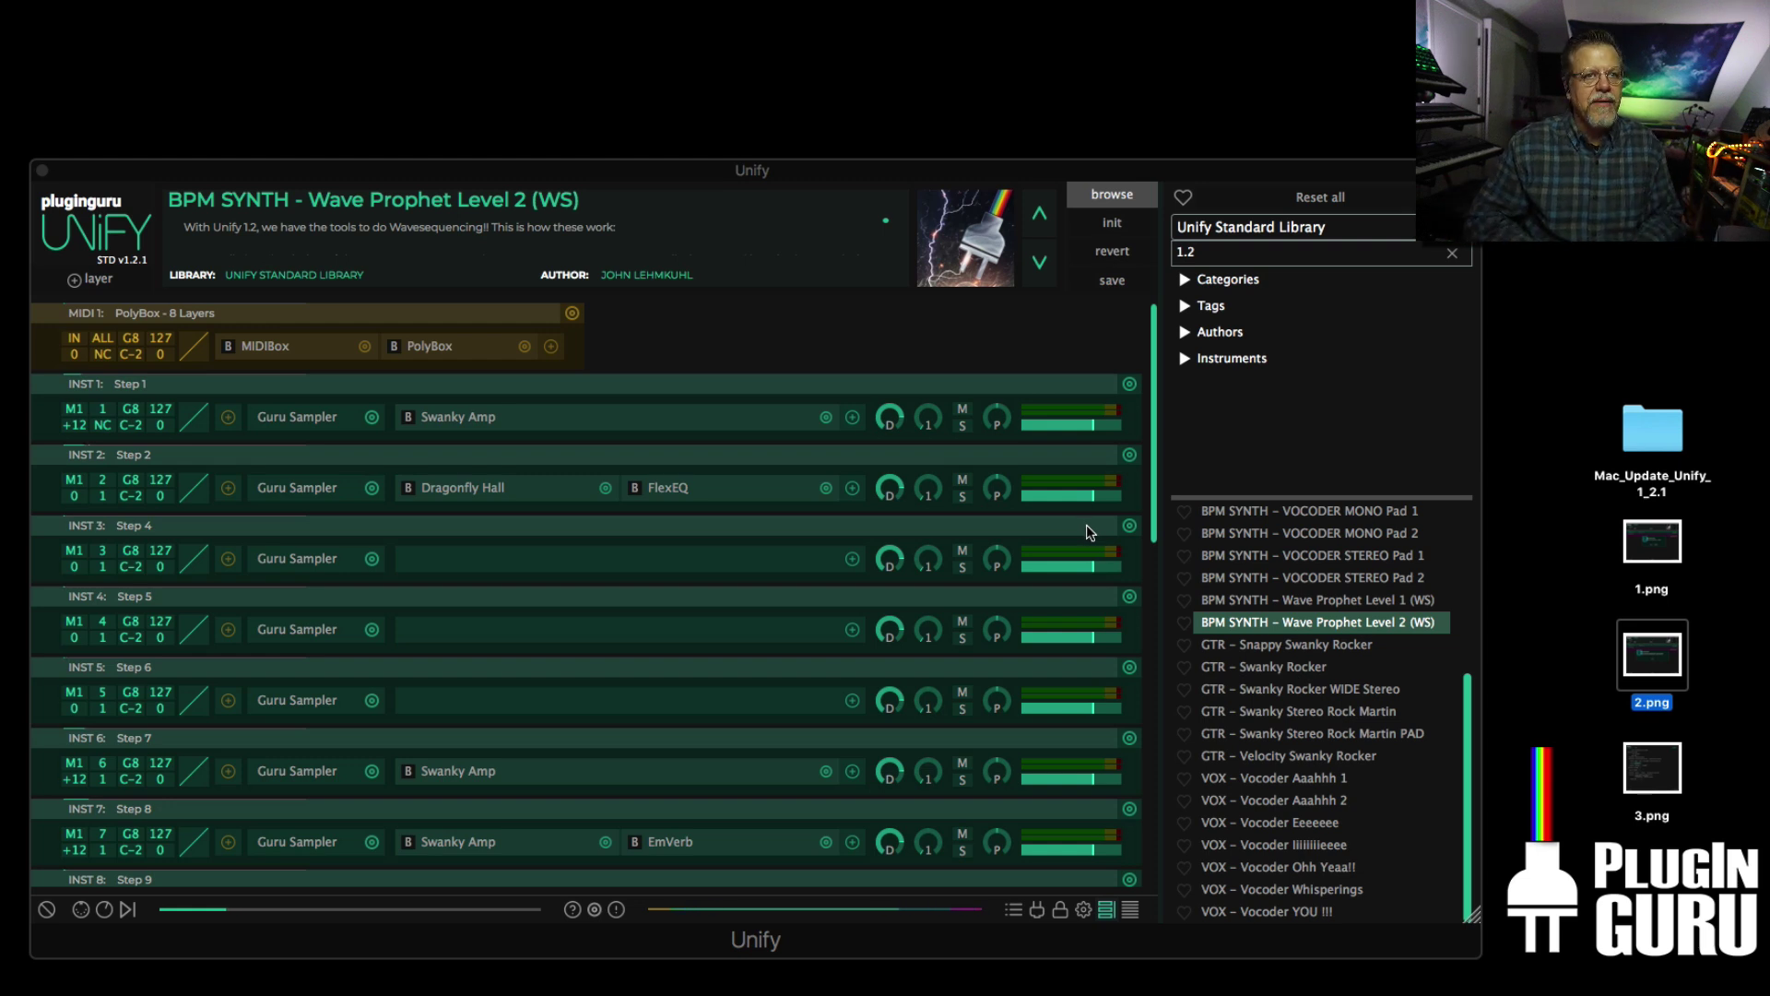
# - Hide the preset browser and switch Unify to its Settings page
pyautogui.click(1112, 194)
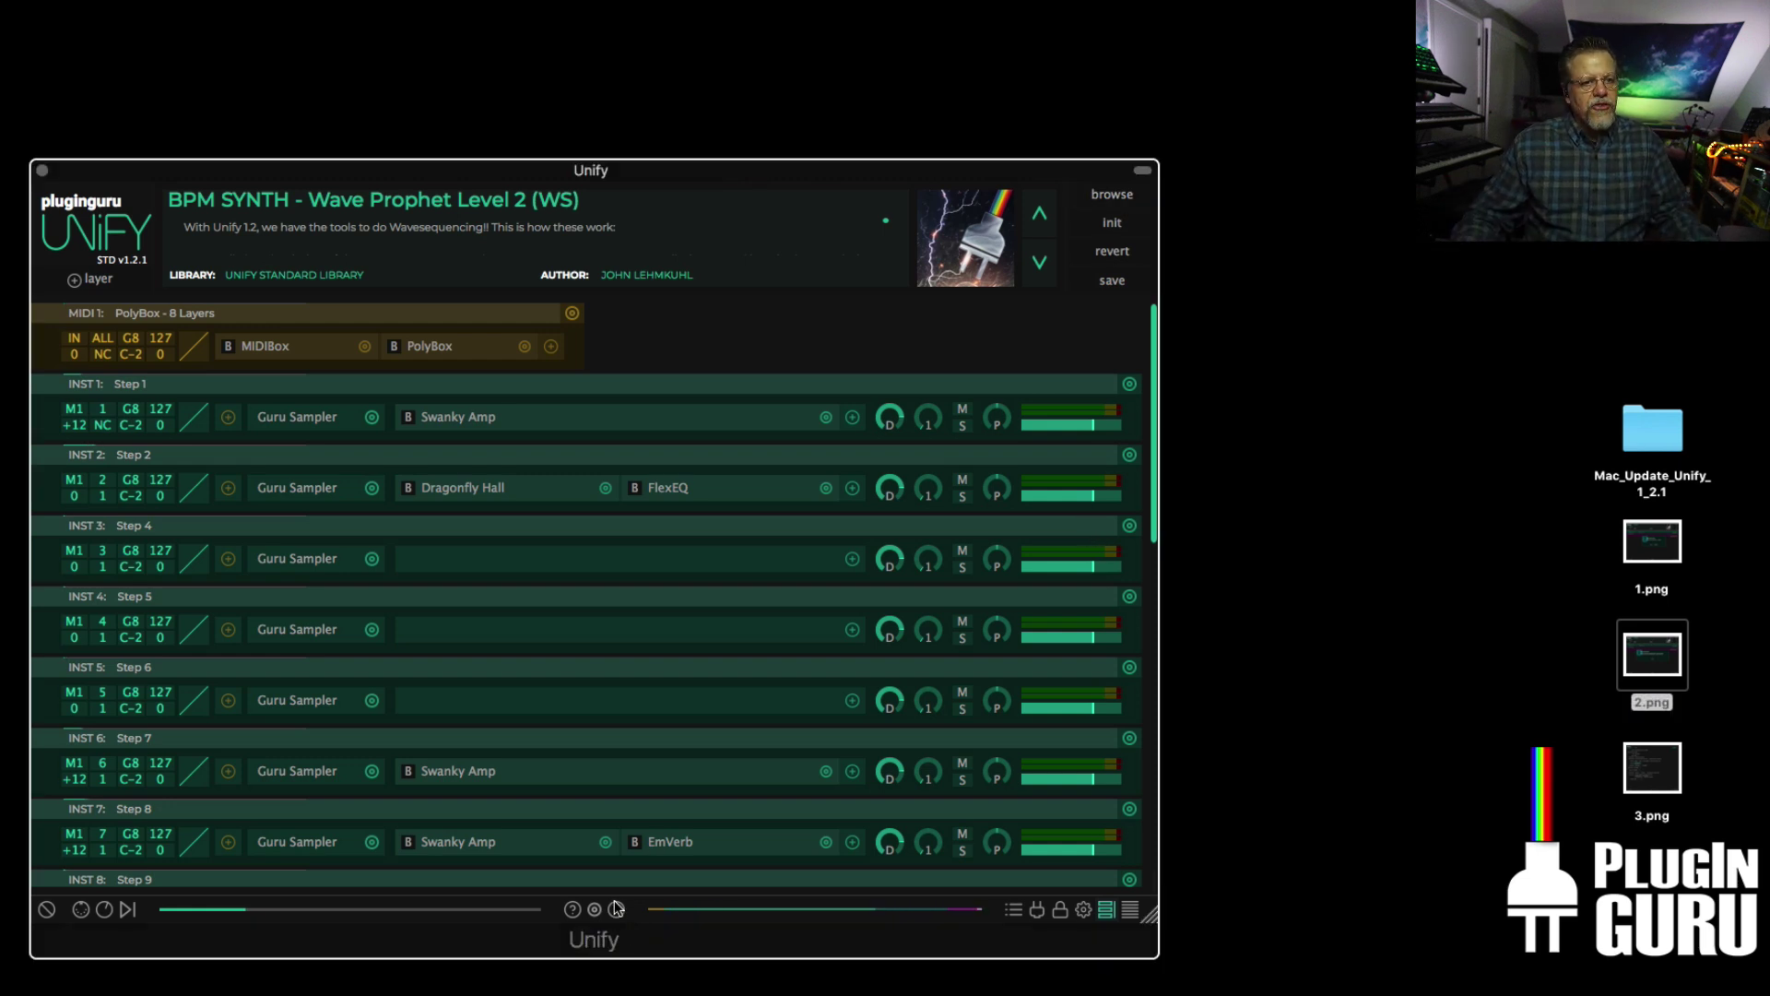
pyautogui.click(1083, 910)
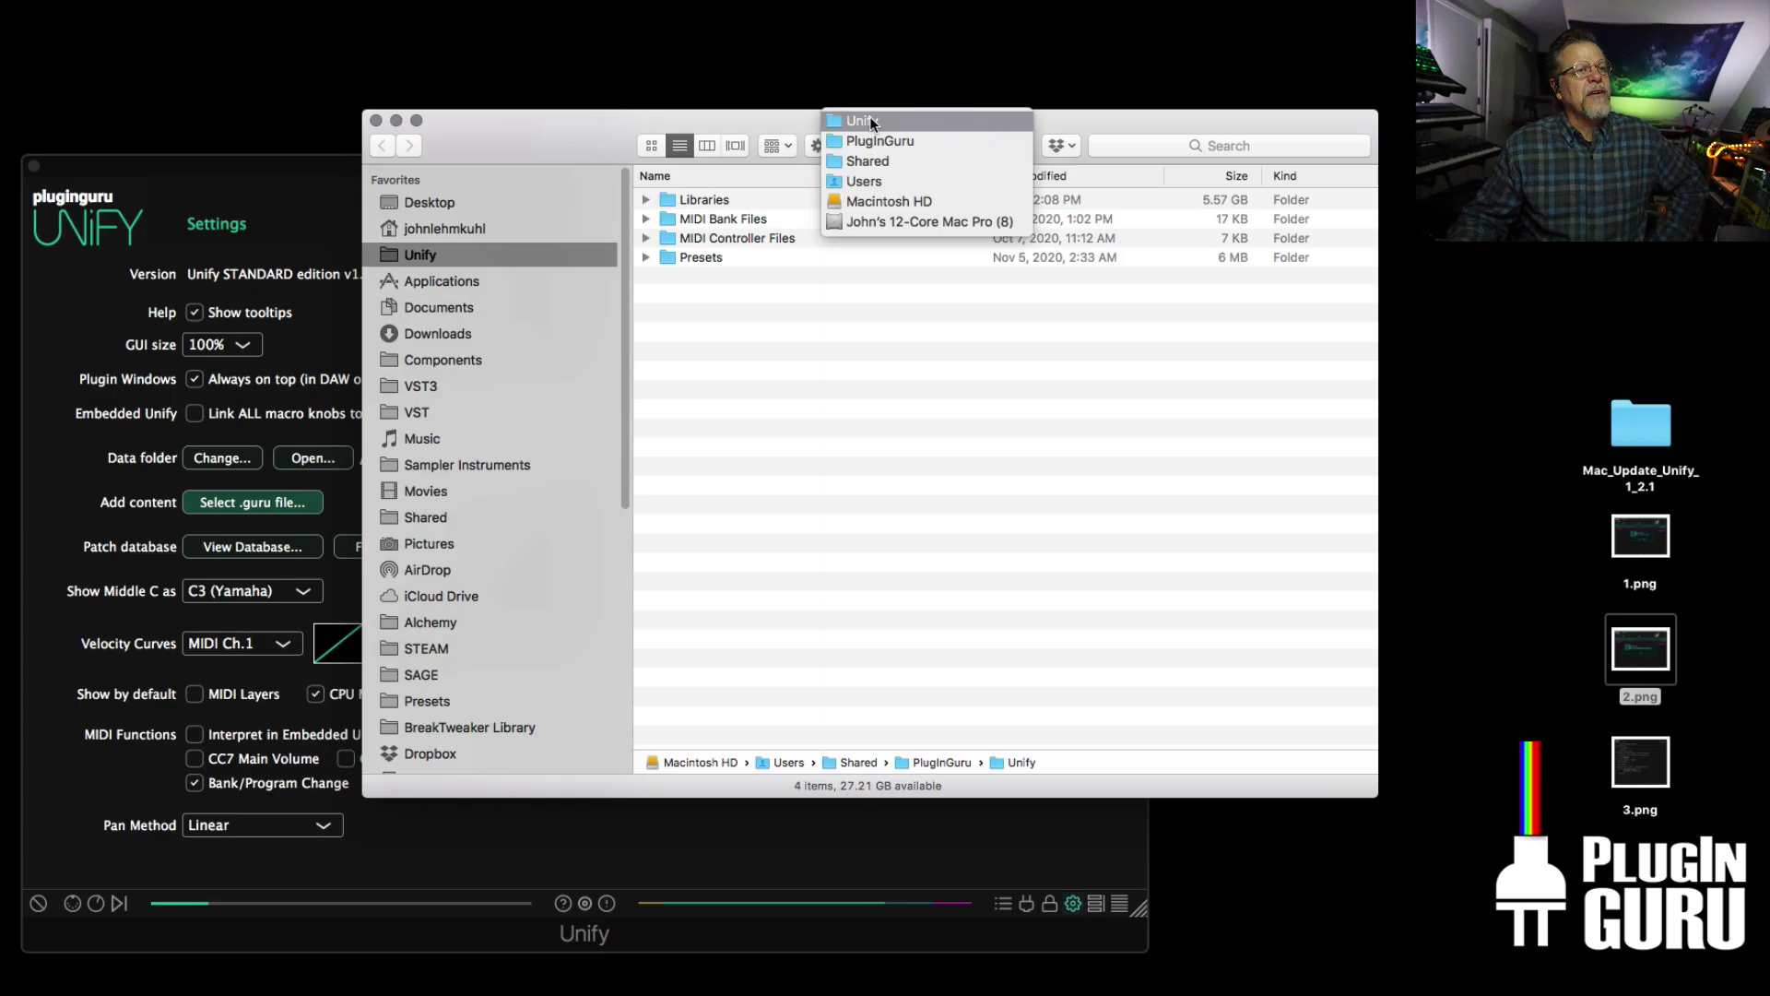
# - Go up to the Shared folder, select PlugInGuru, and show its Get Info panel
pyautogui.click(898, 163)
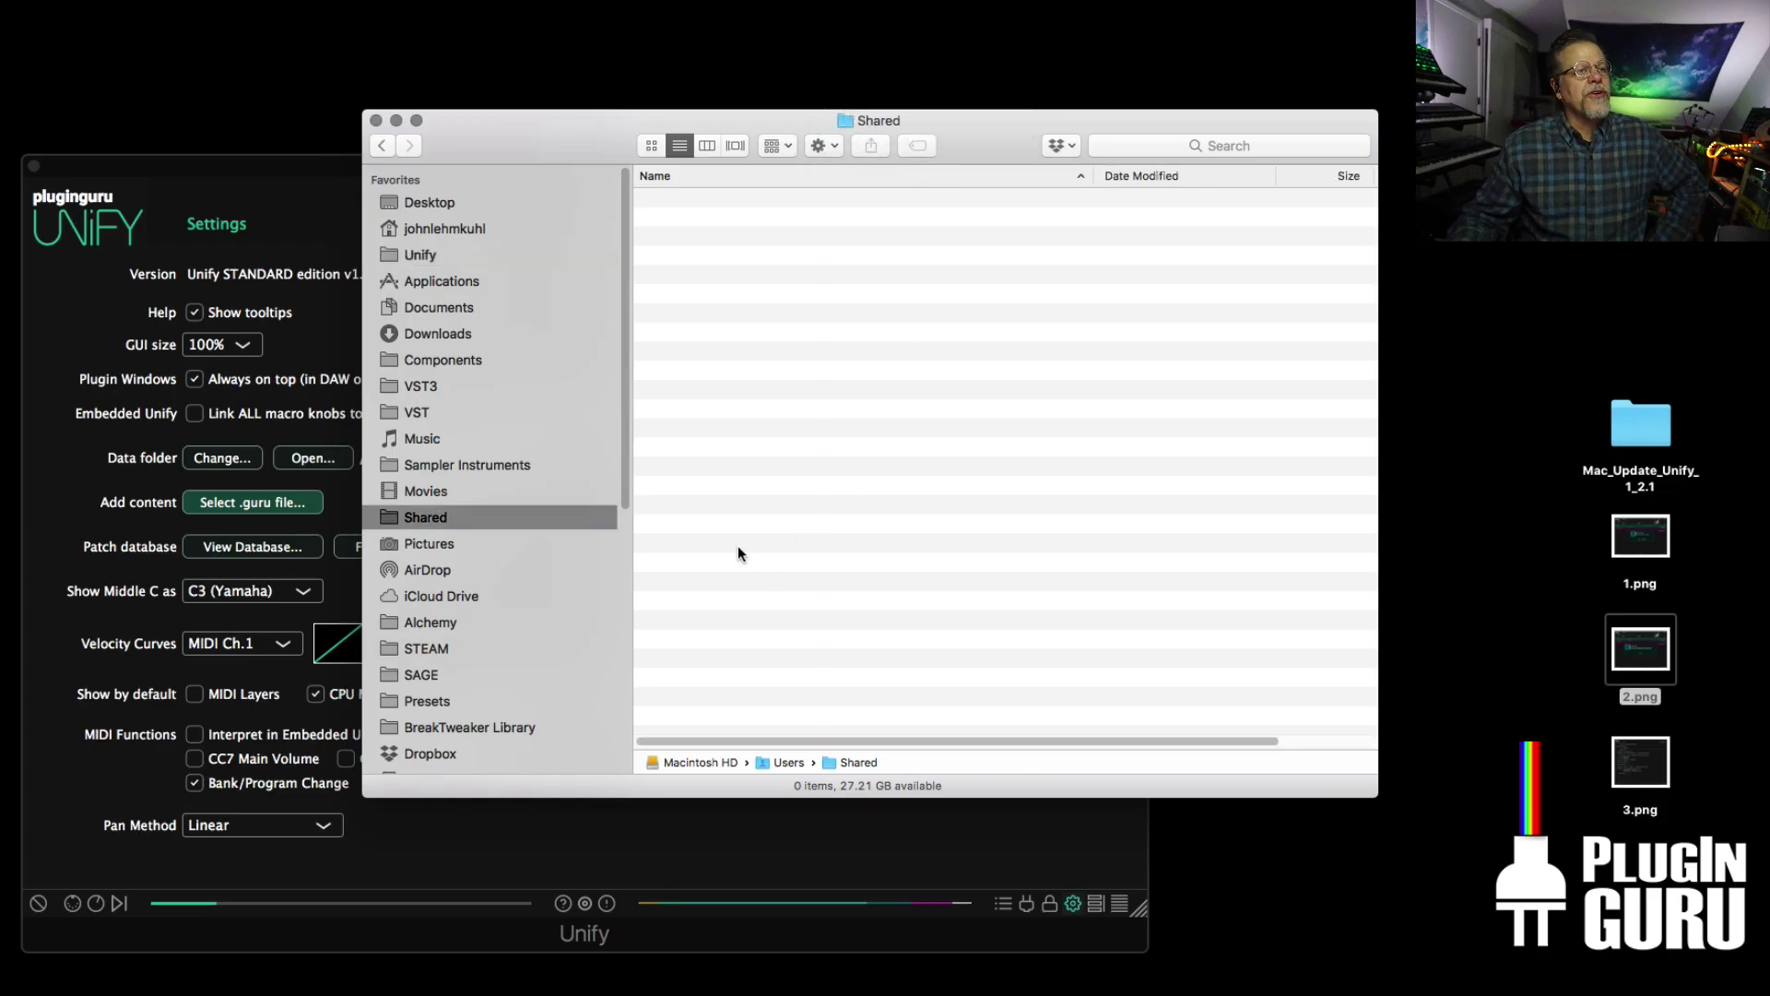
pyautogui.scroll(1, 715, 682)
pyautogui.click(712, 621)
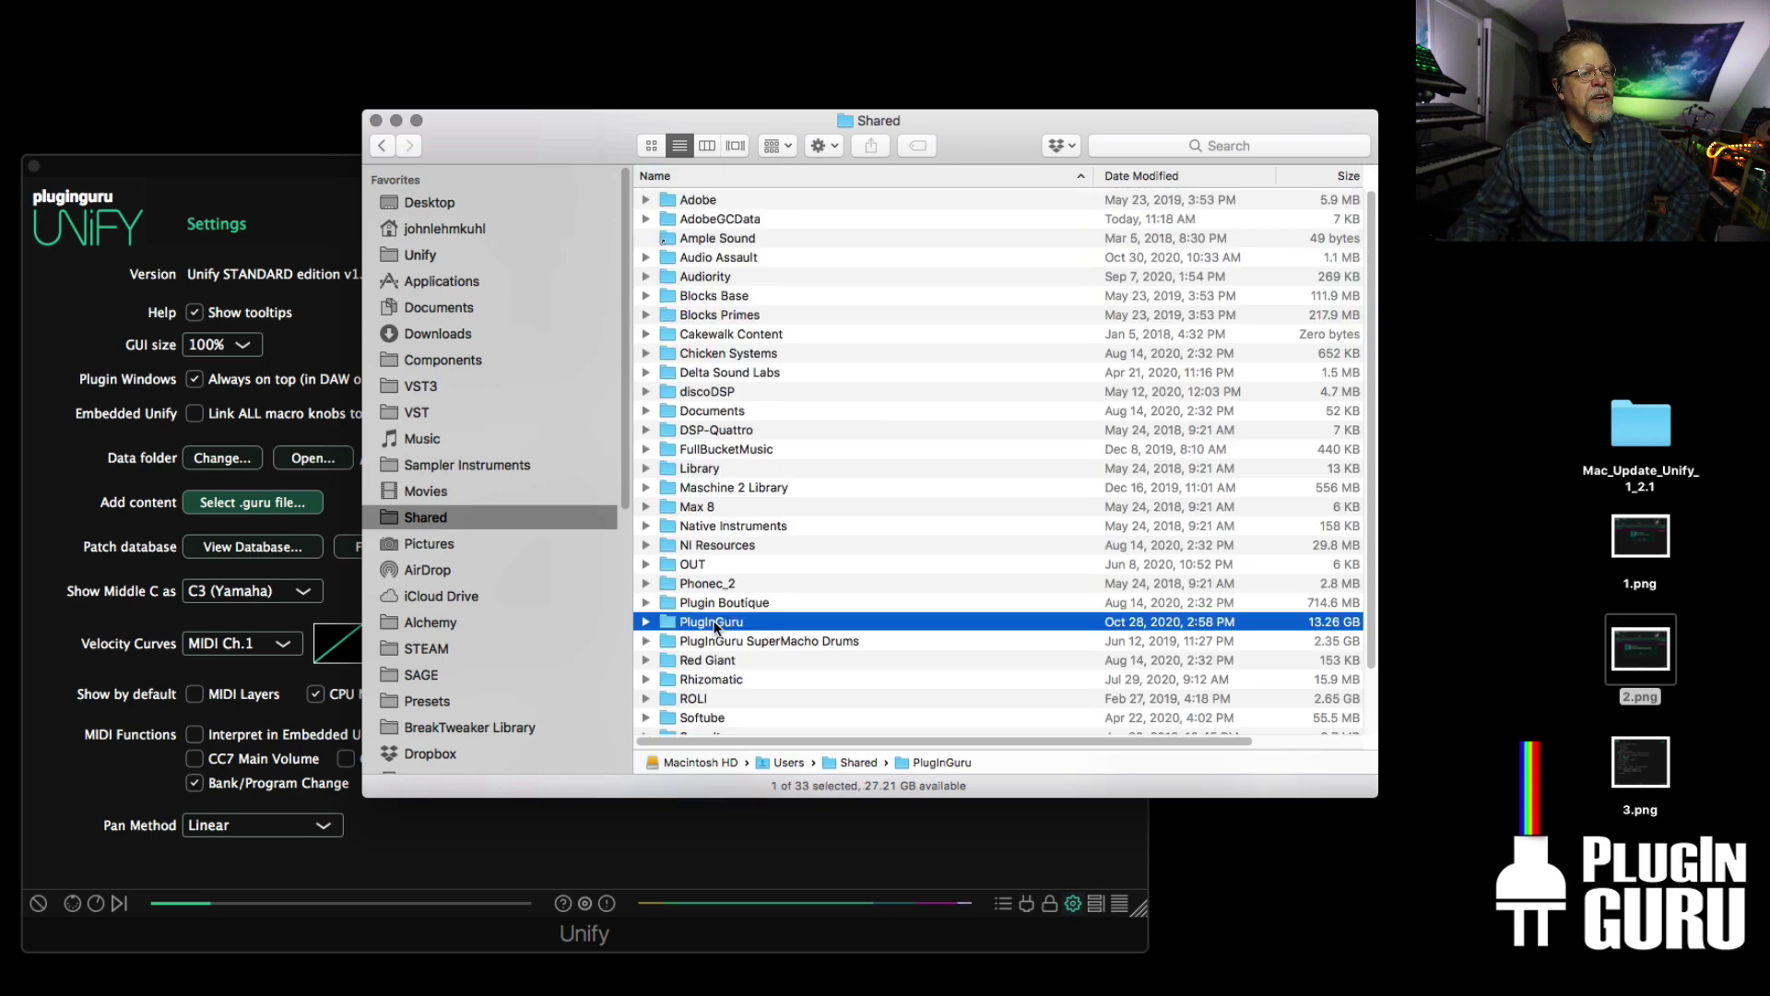
pyautogui.click(164, 9)
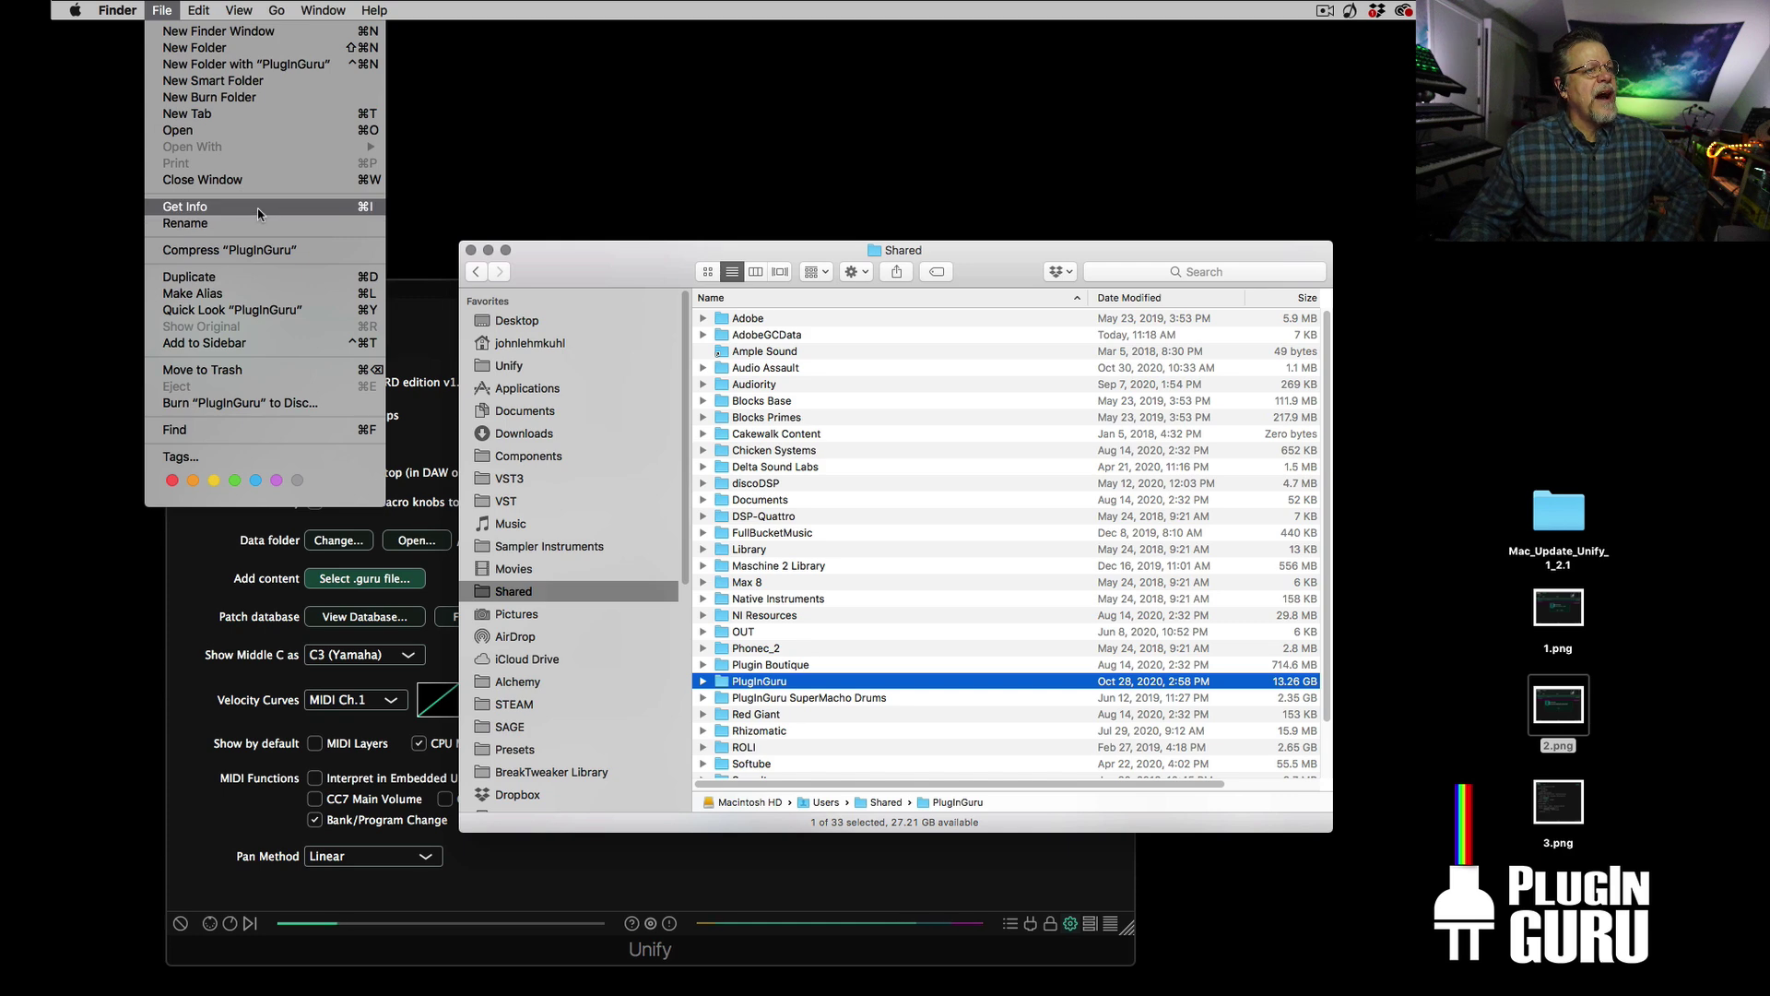
pyautogui.click(197, 209)
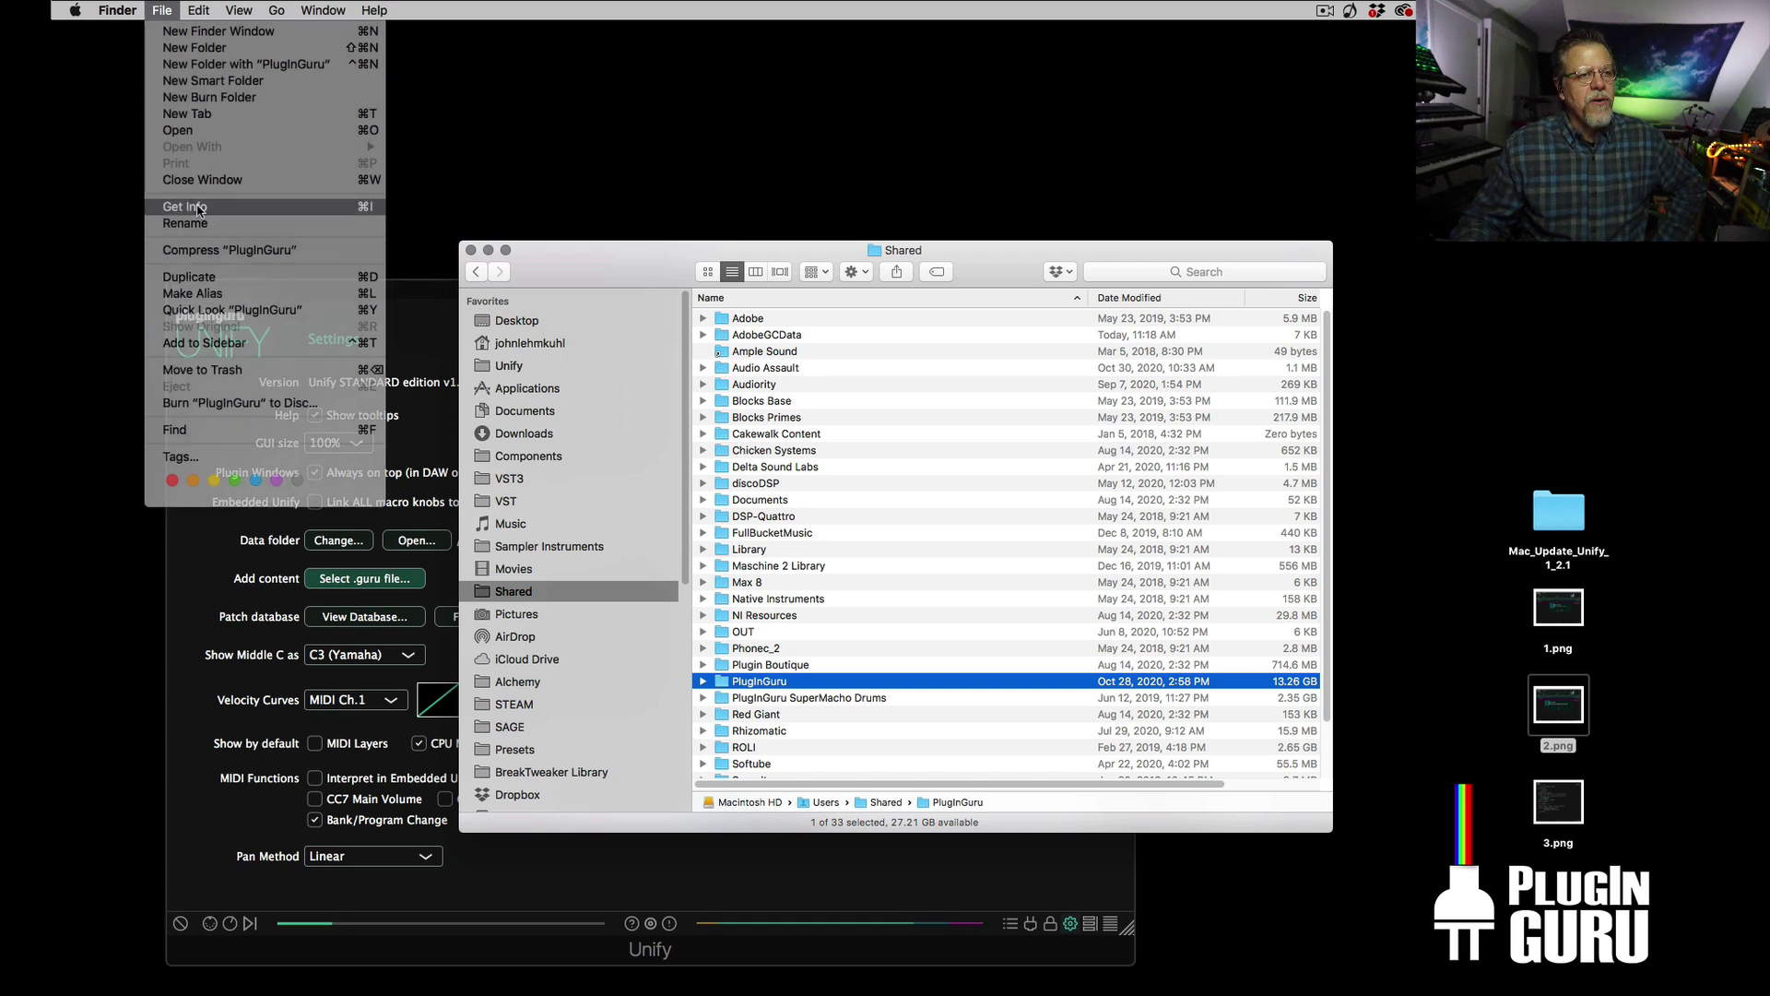
# - Unlock the PlugInGuru Info window's permissions by entering the administrator password
pyautogui.moveTo(337, 39); pyautogui.dragTo(908, 321)
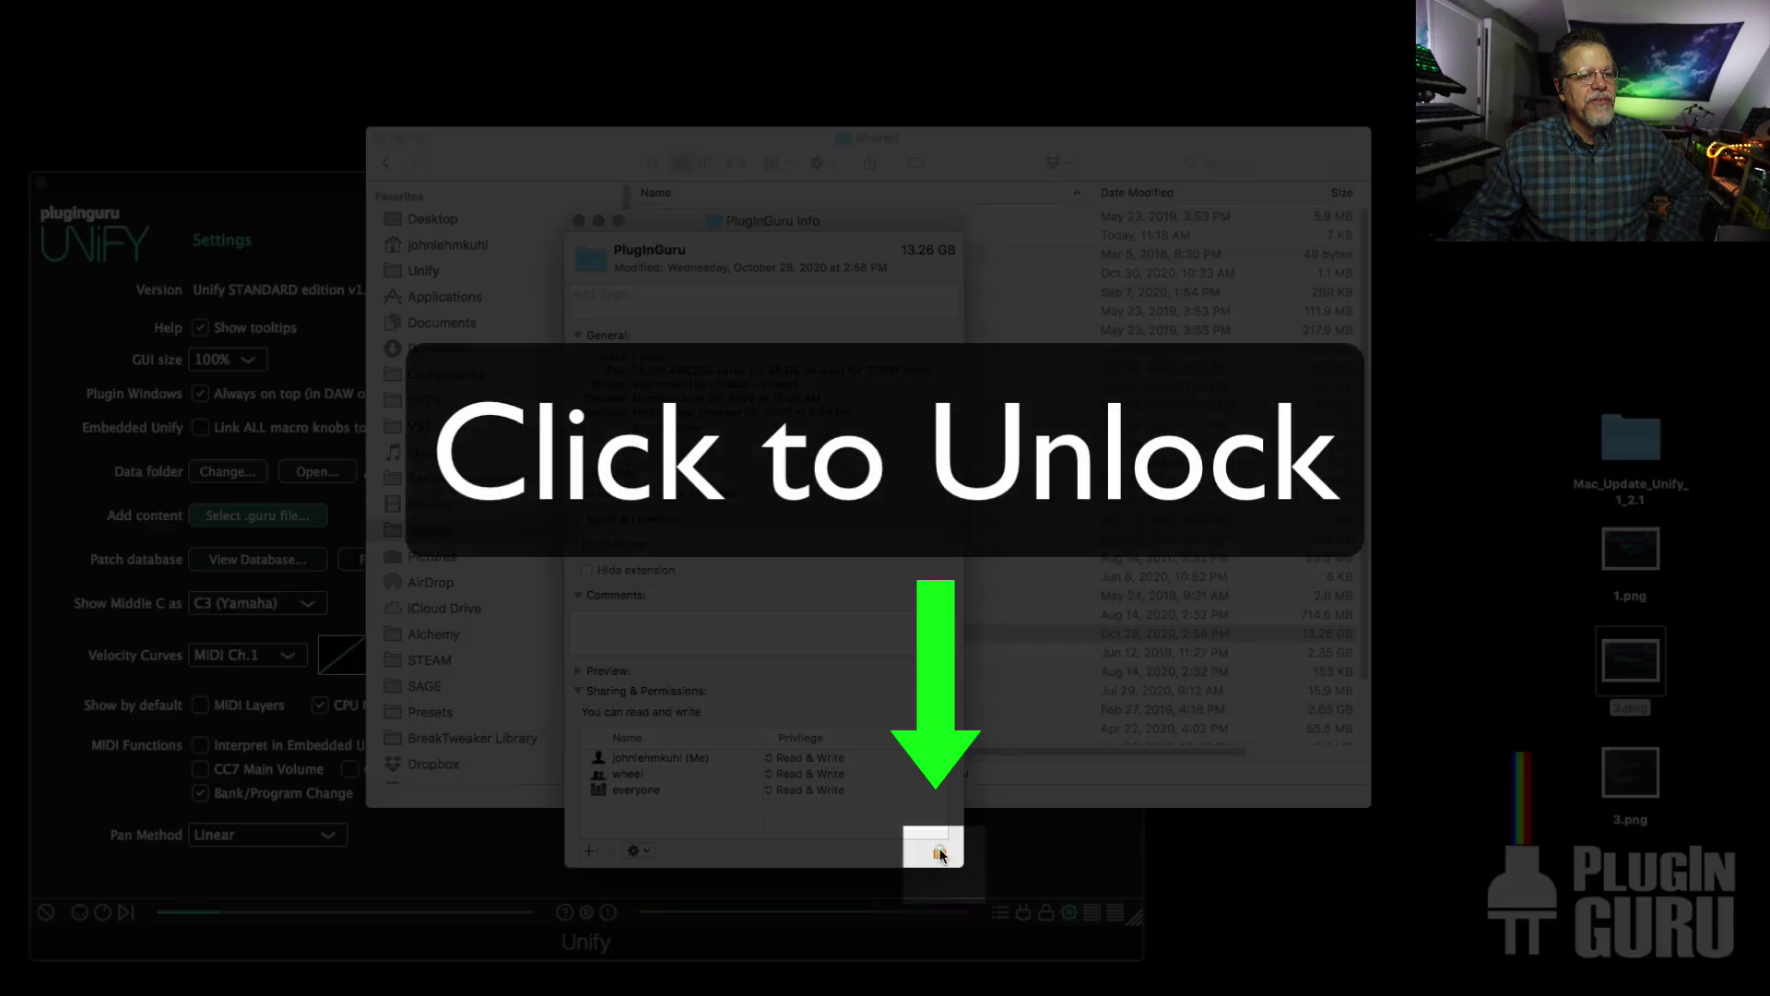
pyautogui.click(940, 853)
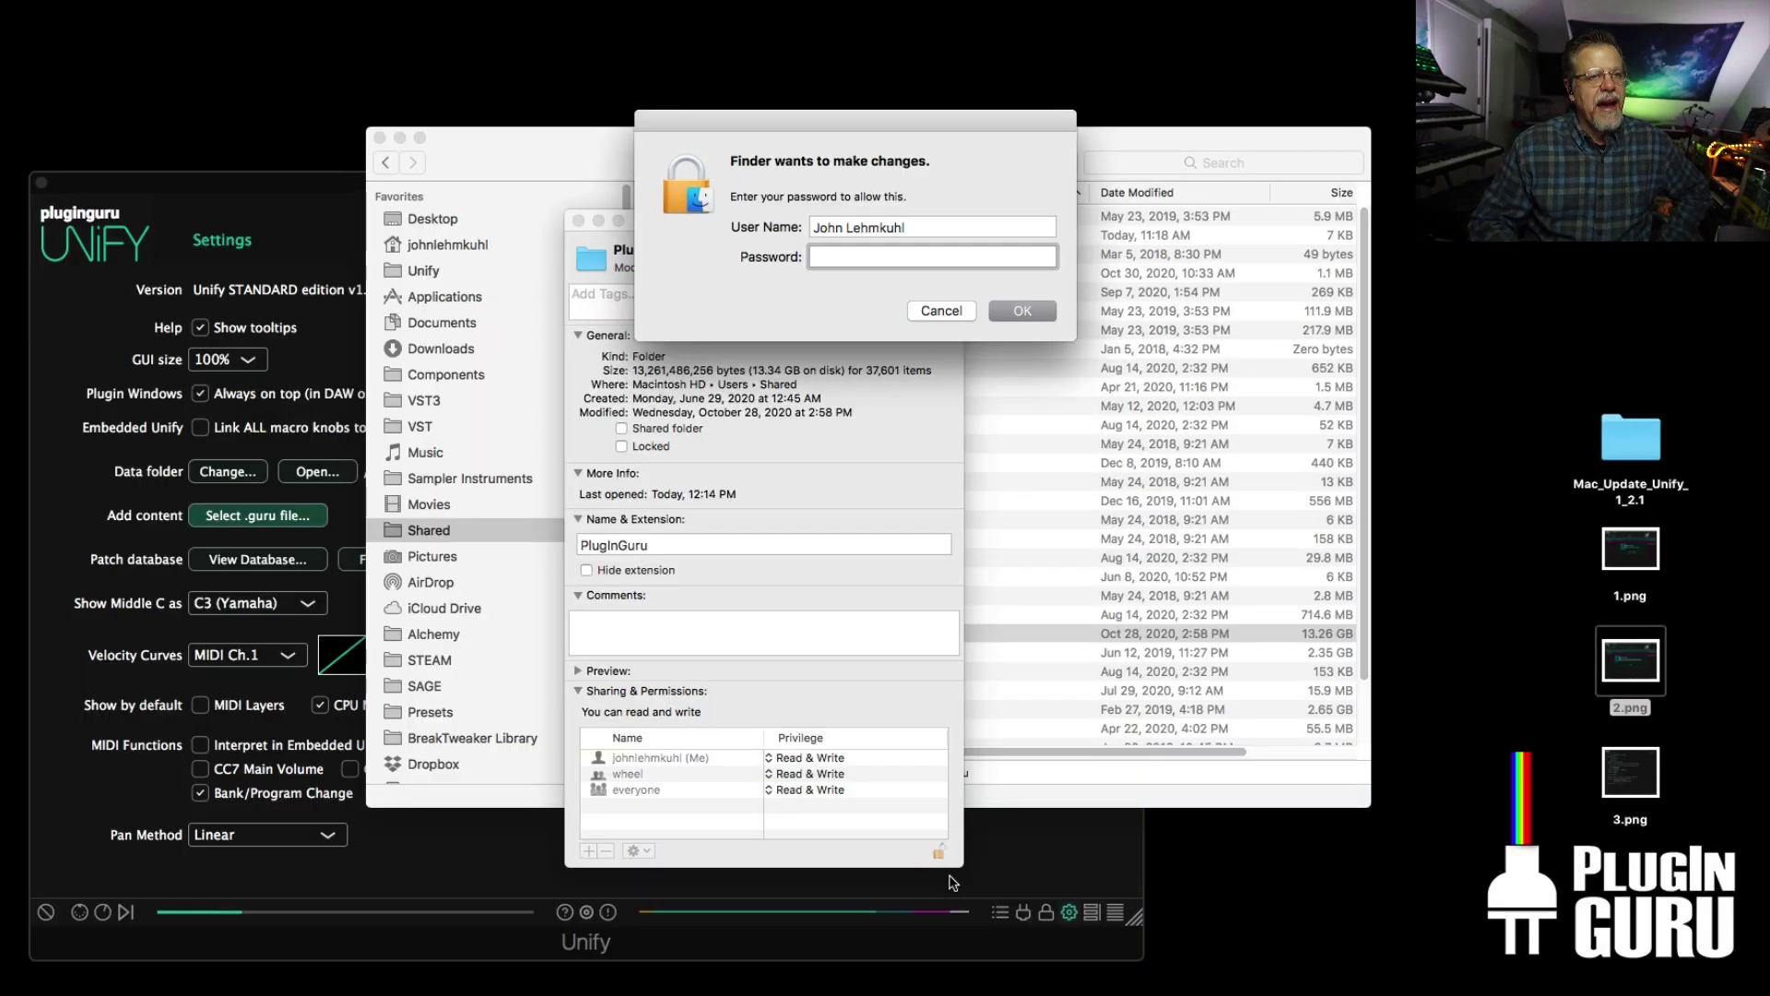
pyautogui.write('******')
pyautogui.press('Return')
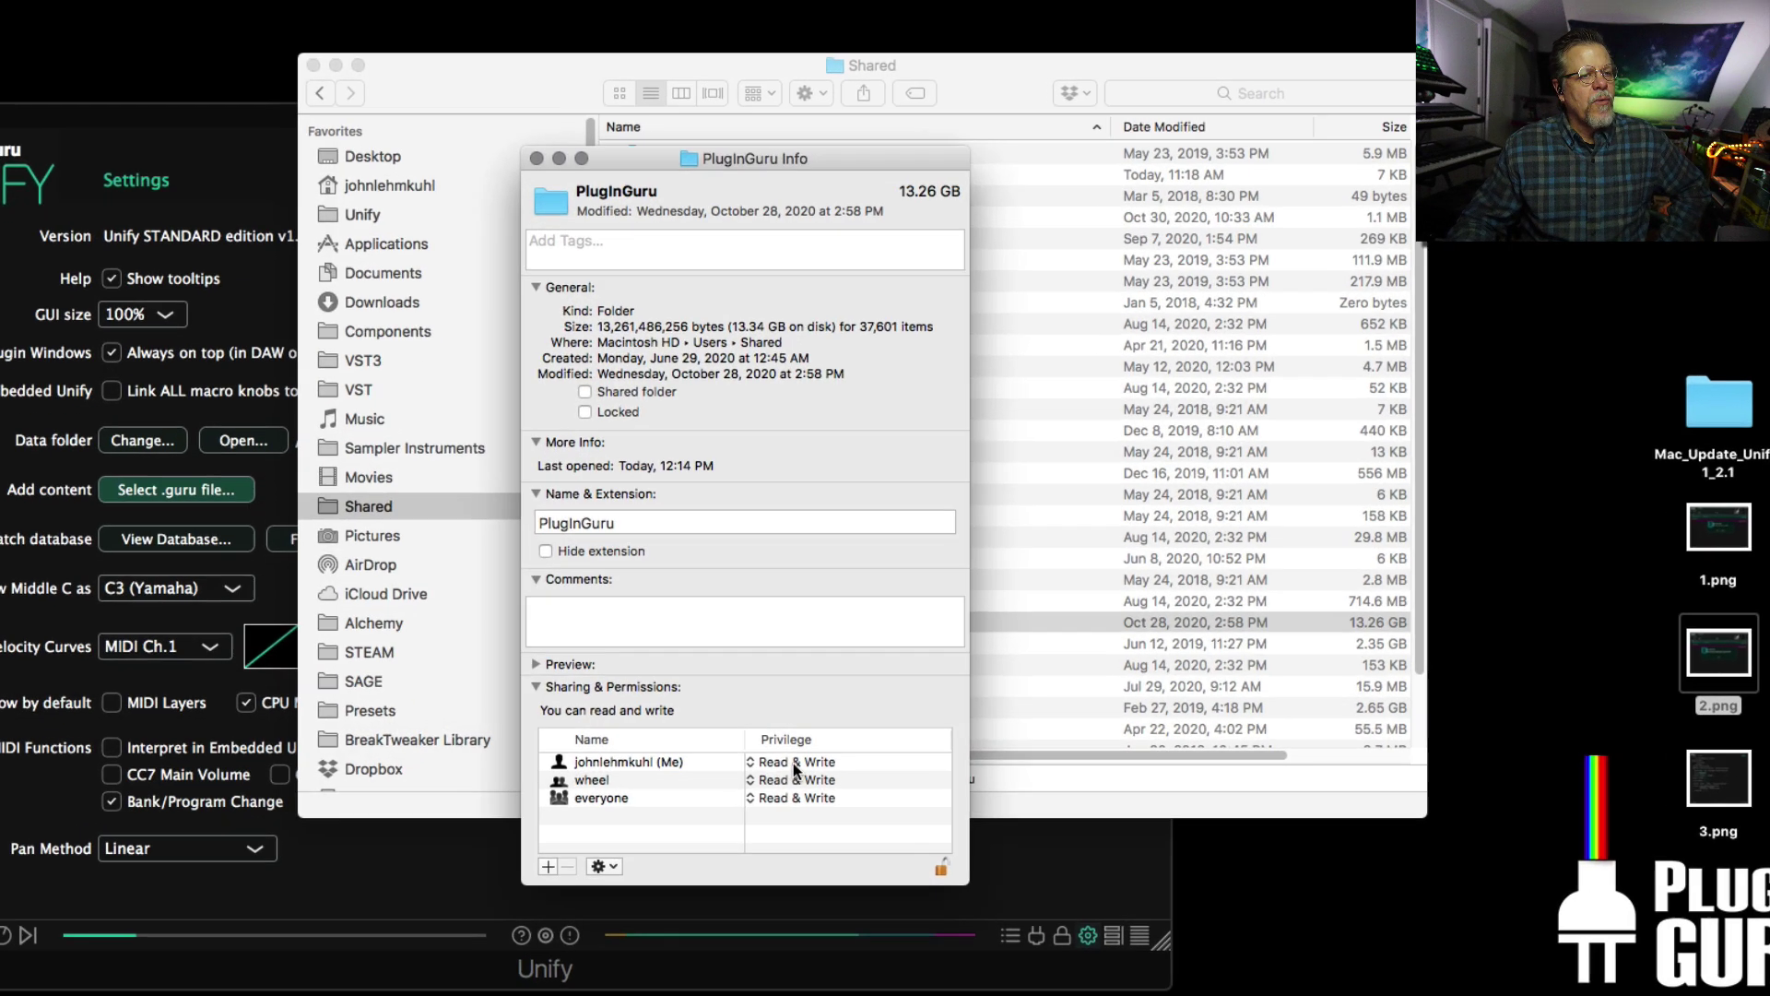
# - Set your account, wheel and everyone to Read & Write, then apply to enclosed items
pyautogui.click(804, 757)
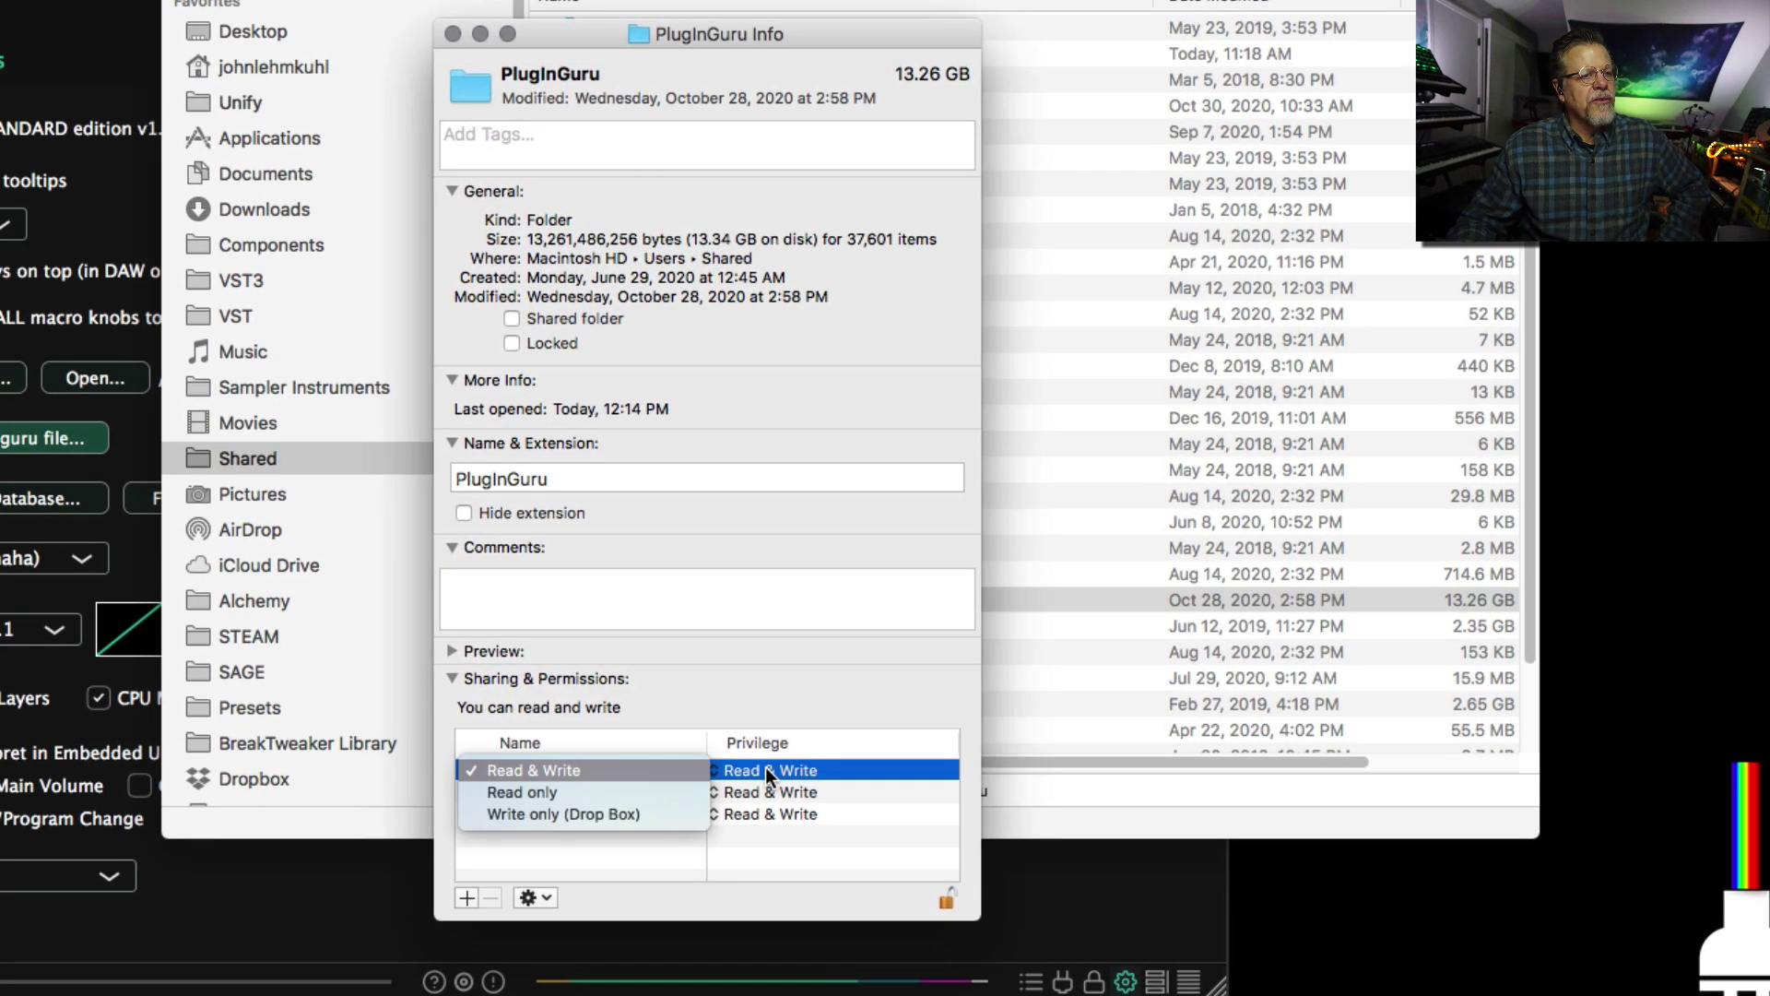
pyautogui.click(585, 776)
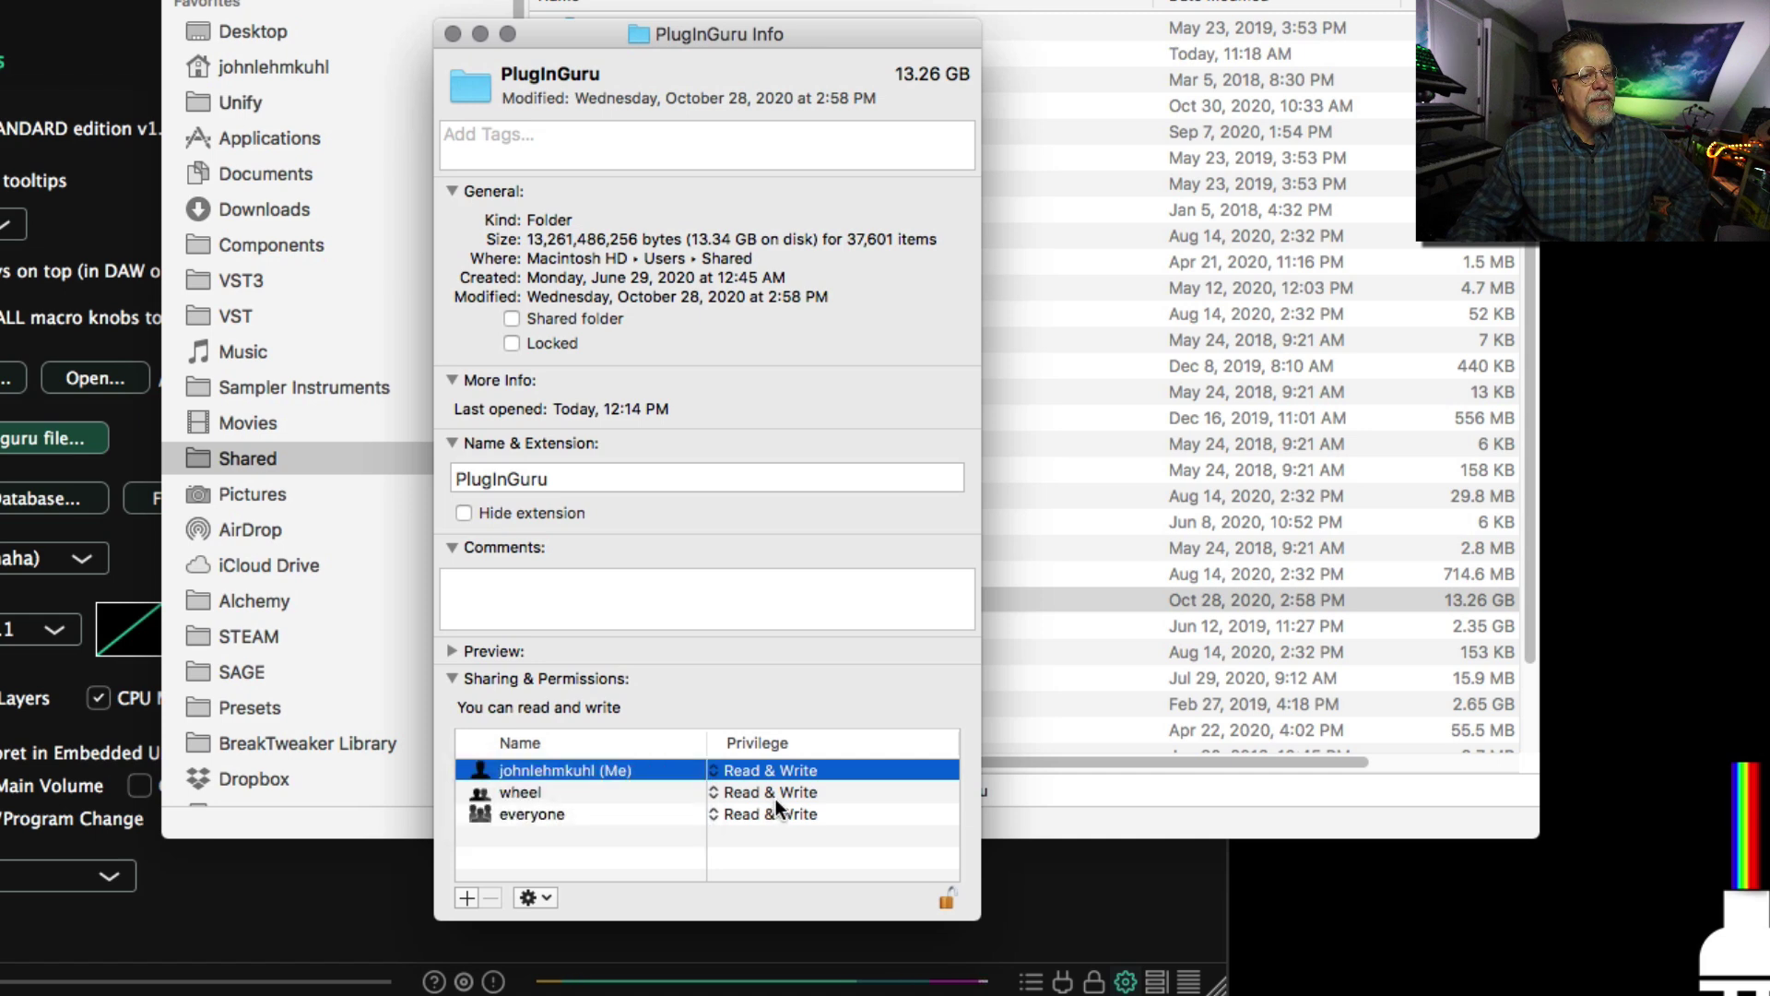
pyautogui.click(776, 798)
pyautogui.click(623, 787)
pyautogui.click(782, 817)
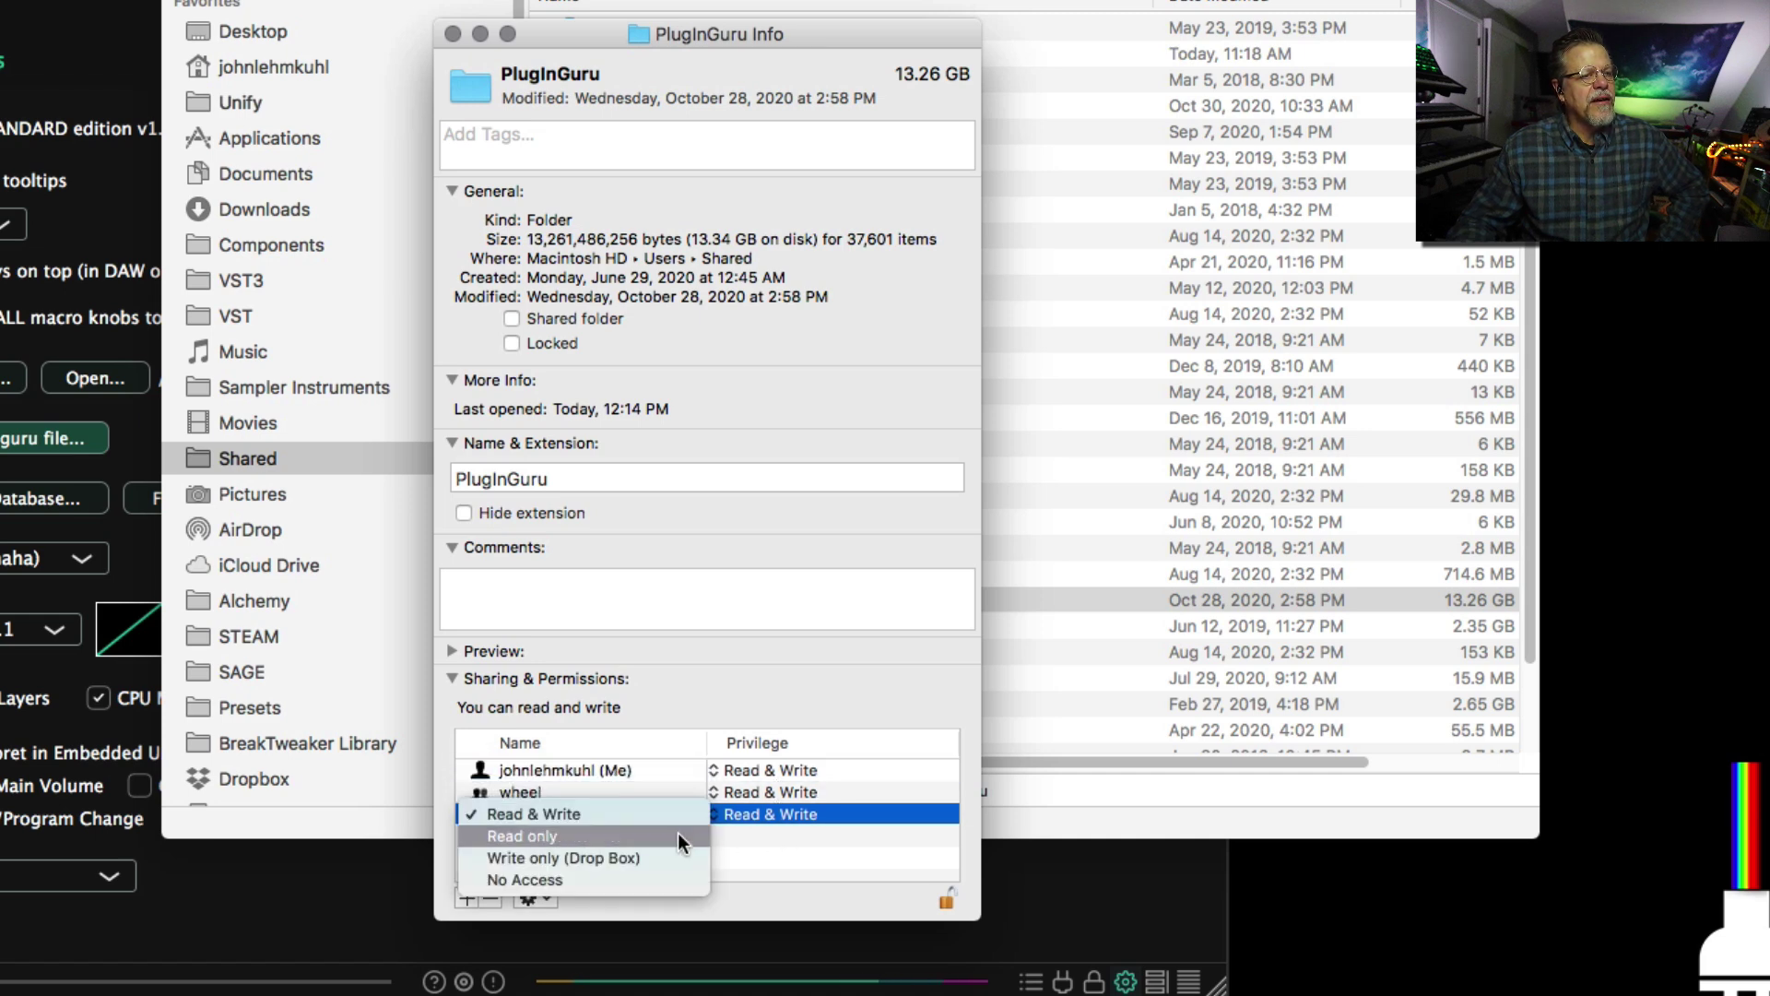
pyautogui.click(616, 811)
pyautogui.click(535, 897)
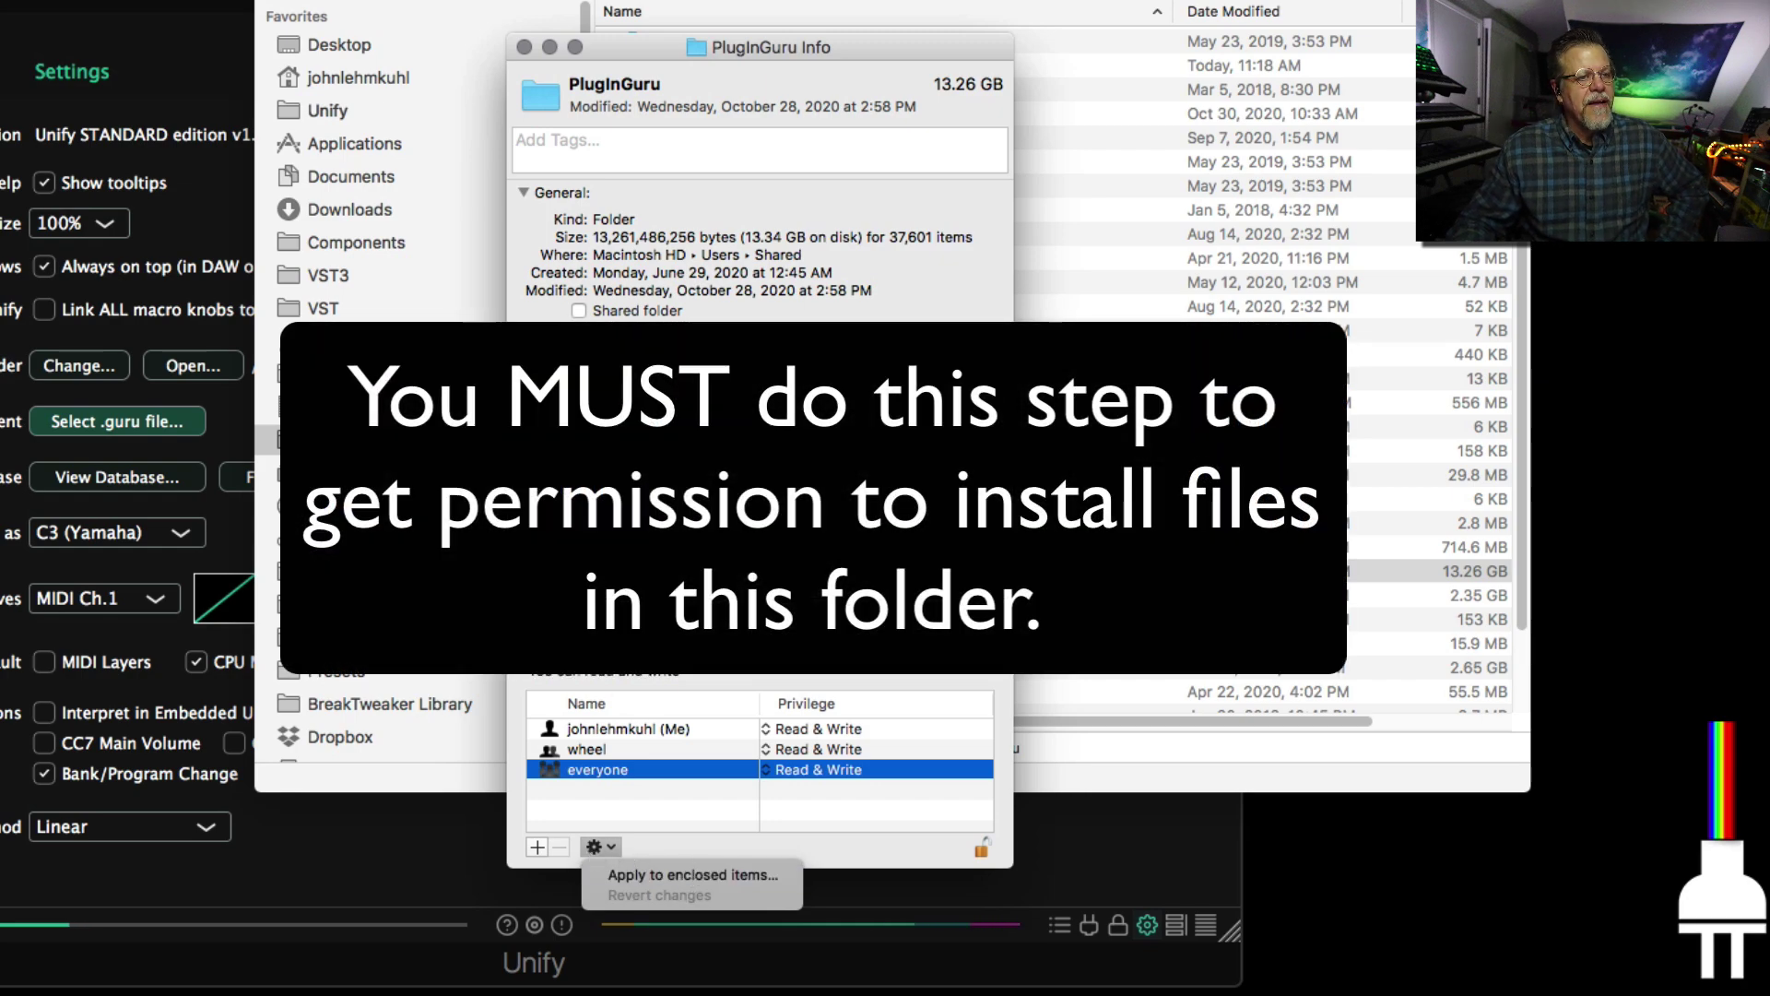
pyautogui.click(688, 872)
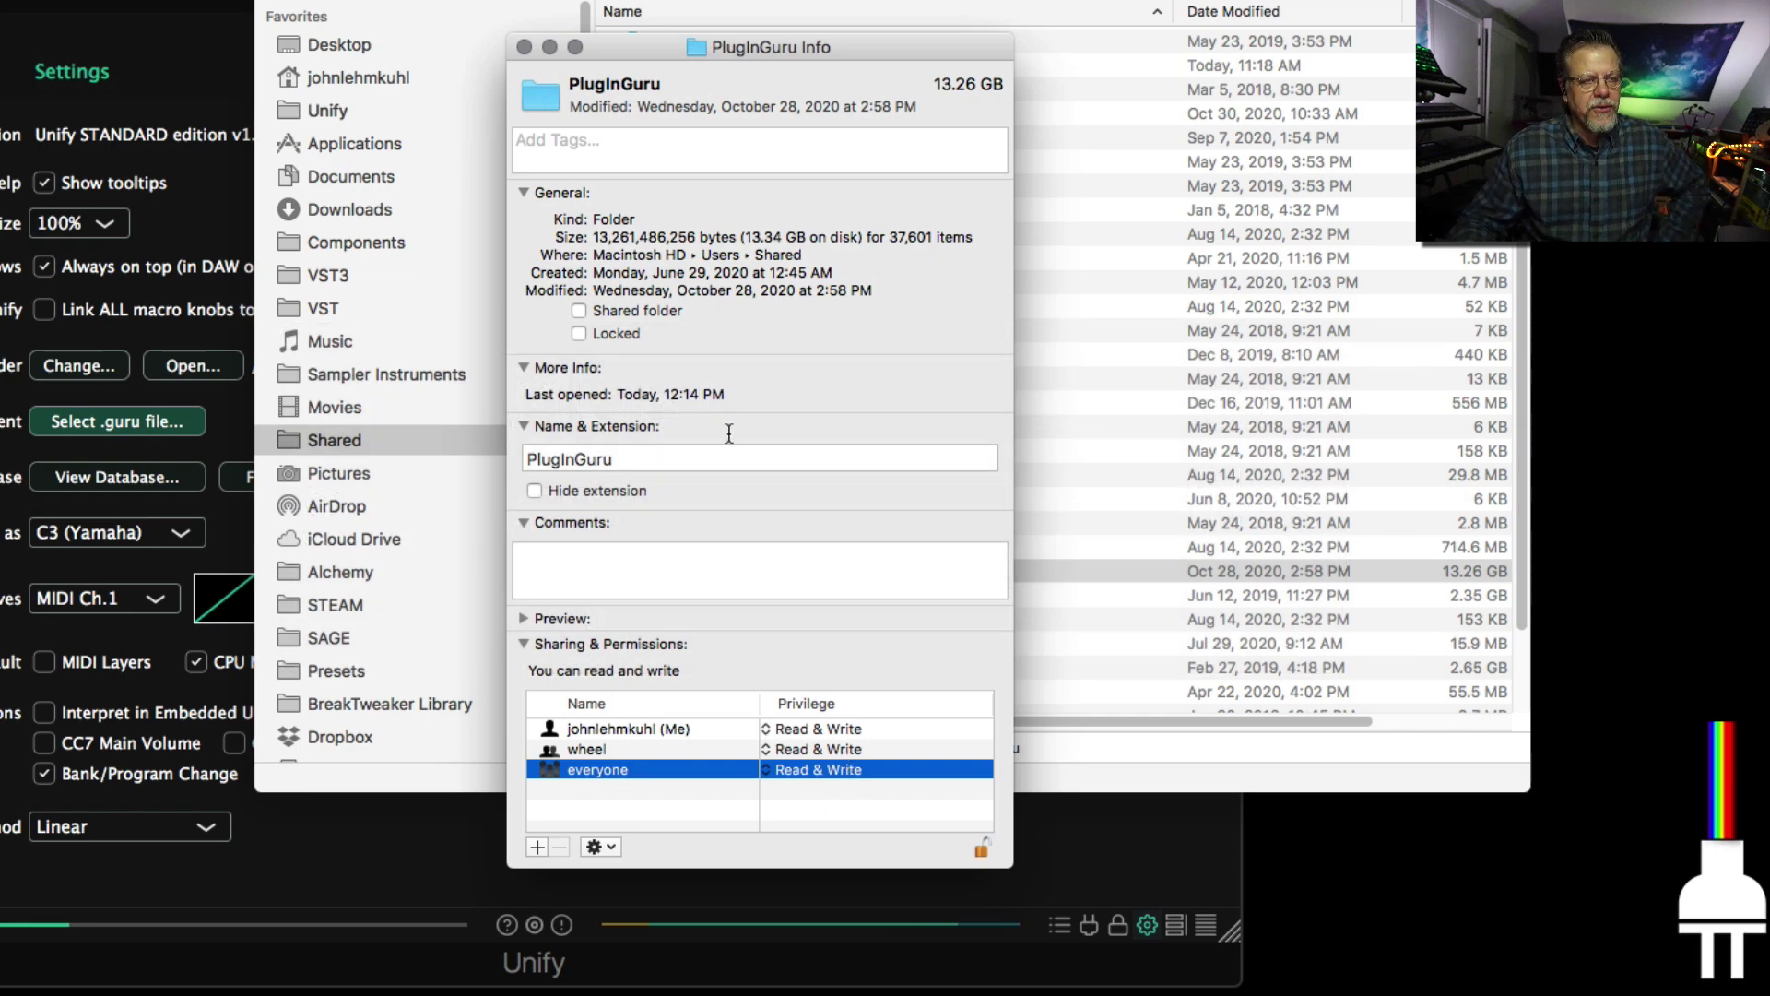
# - Close the Info and Shared windows, reopen the update folder, and leave Unify's Settings
pyautogui.click(523, 47)
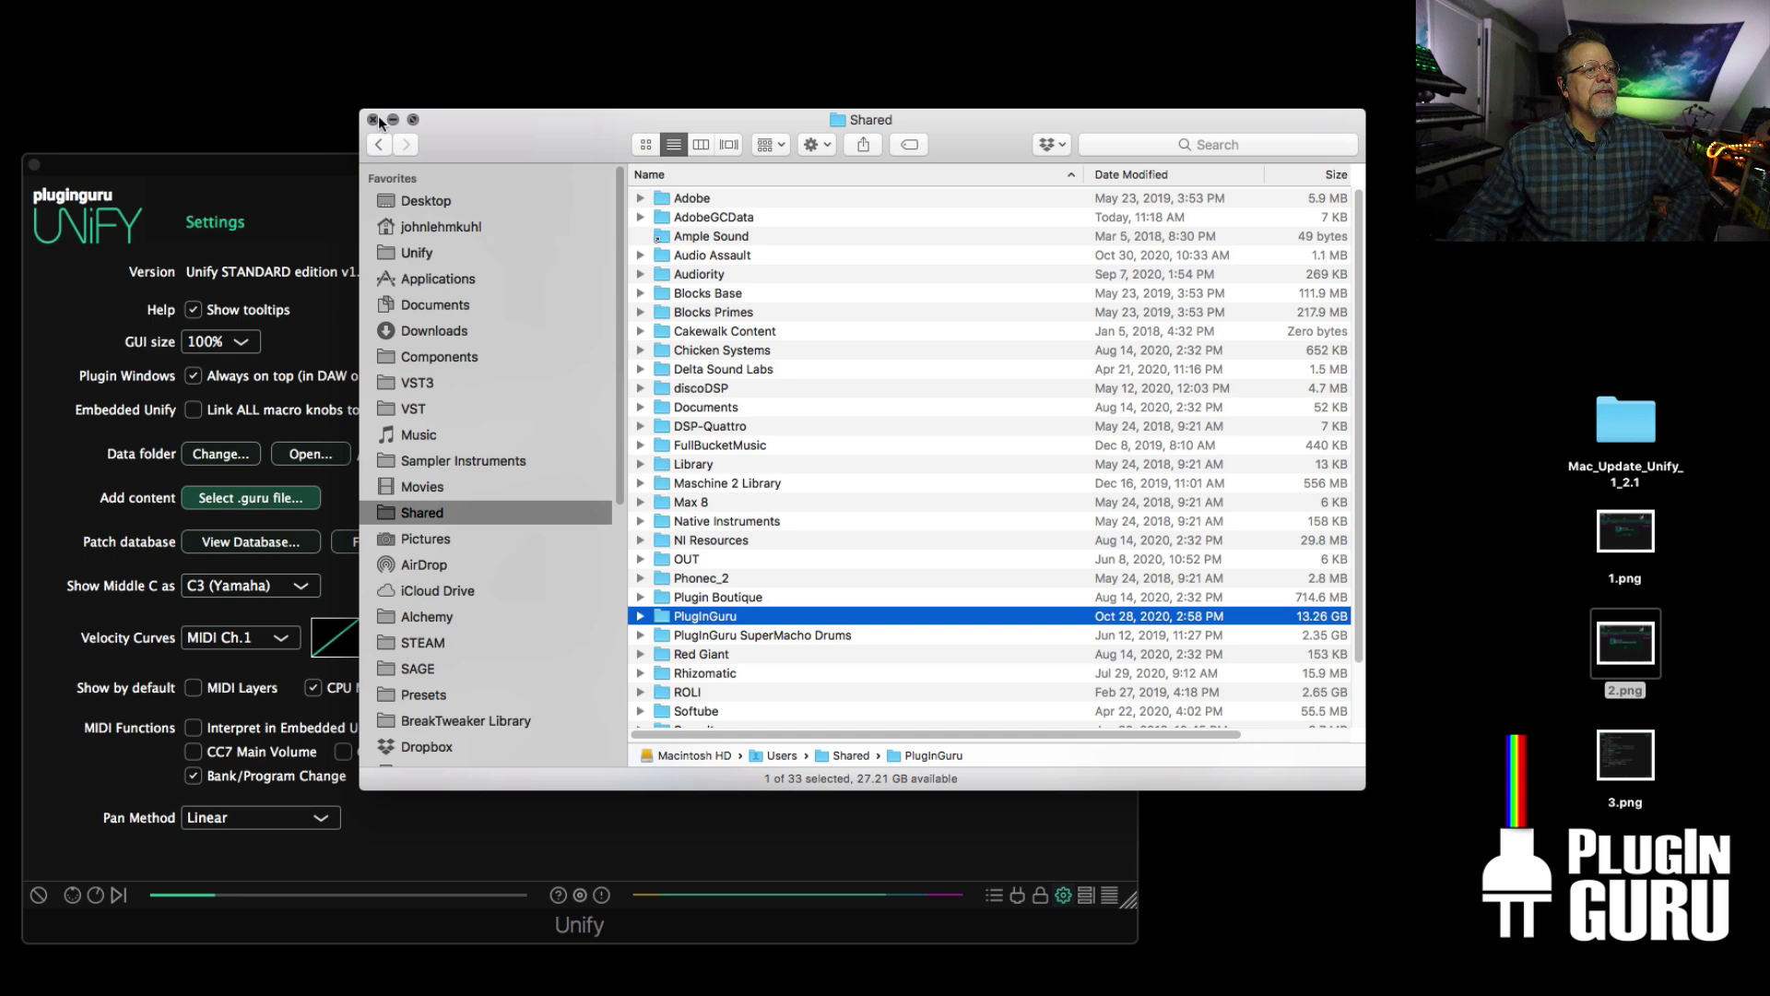
pyautogui.click(373, 120)
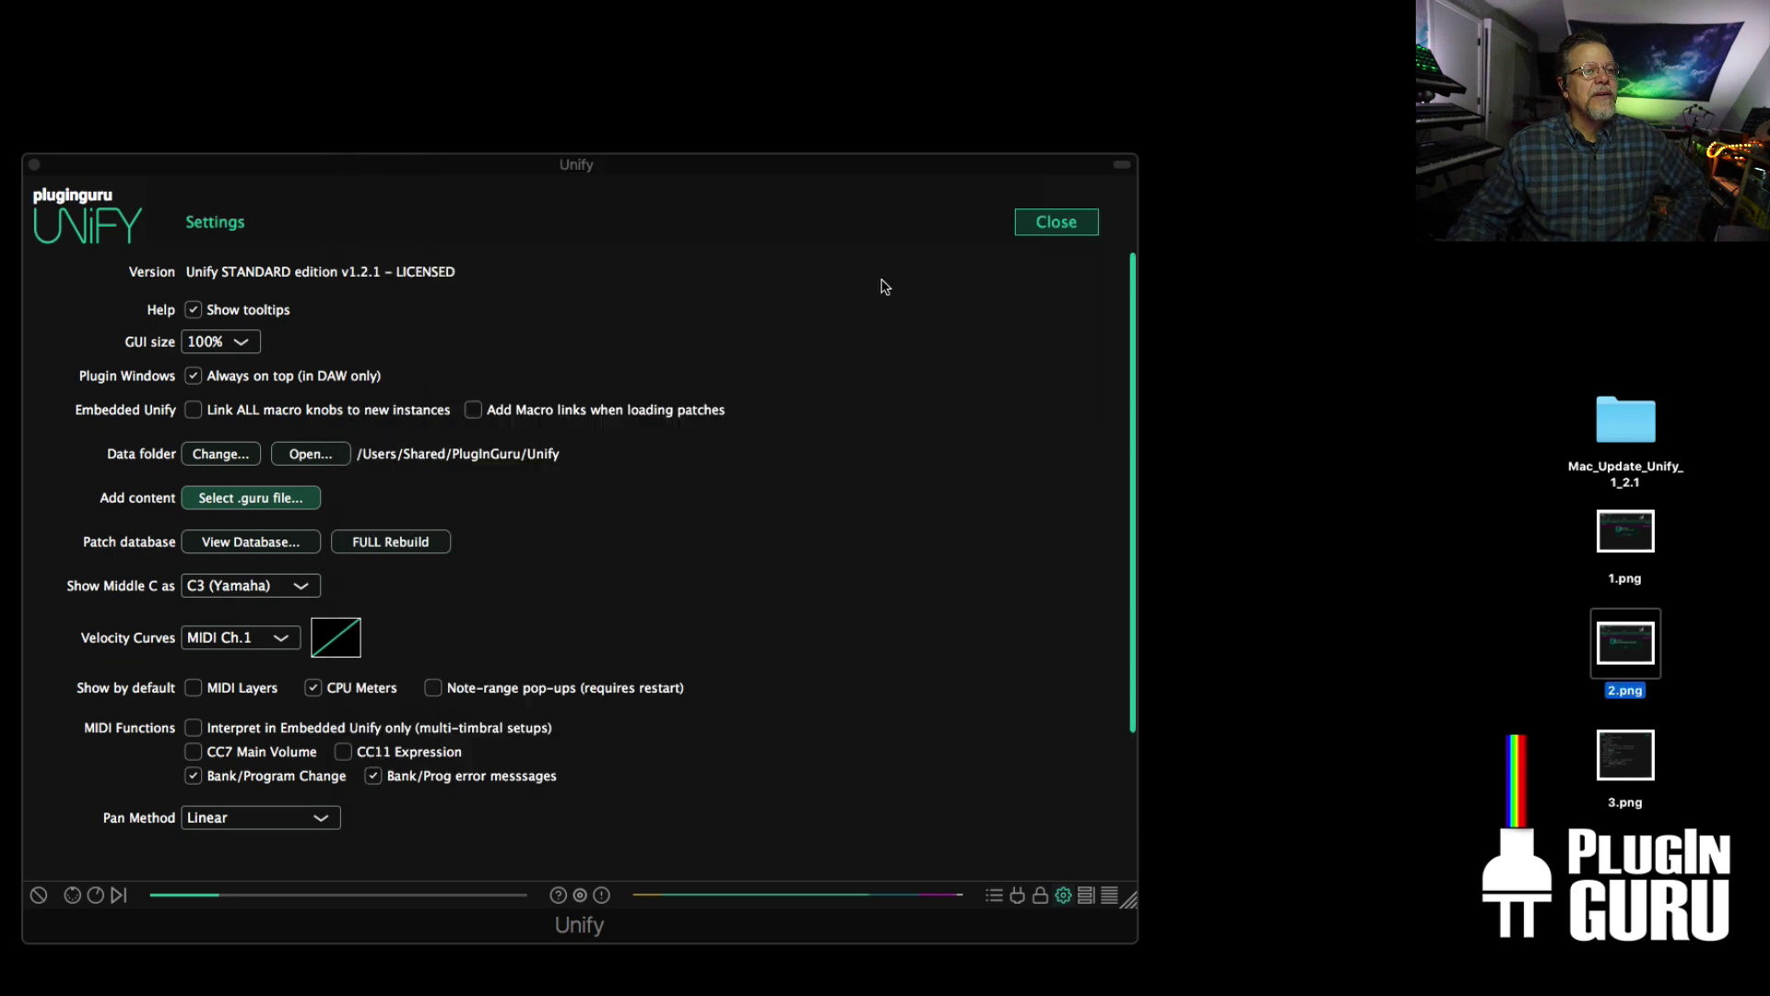
pyautogui.doubleClick(1626, 419)
pyautogui.click(1057, 221)
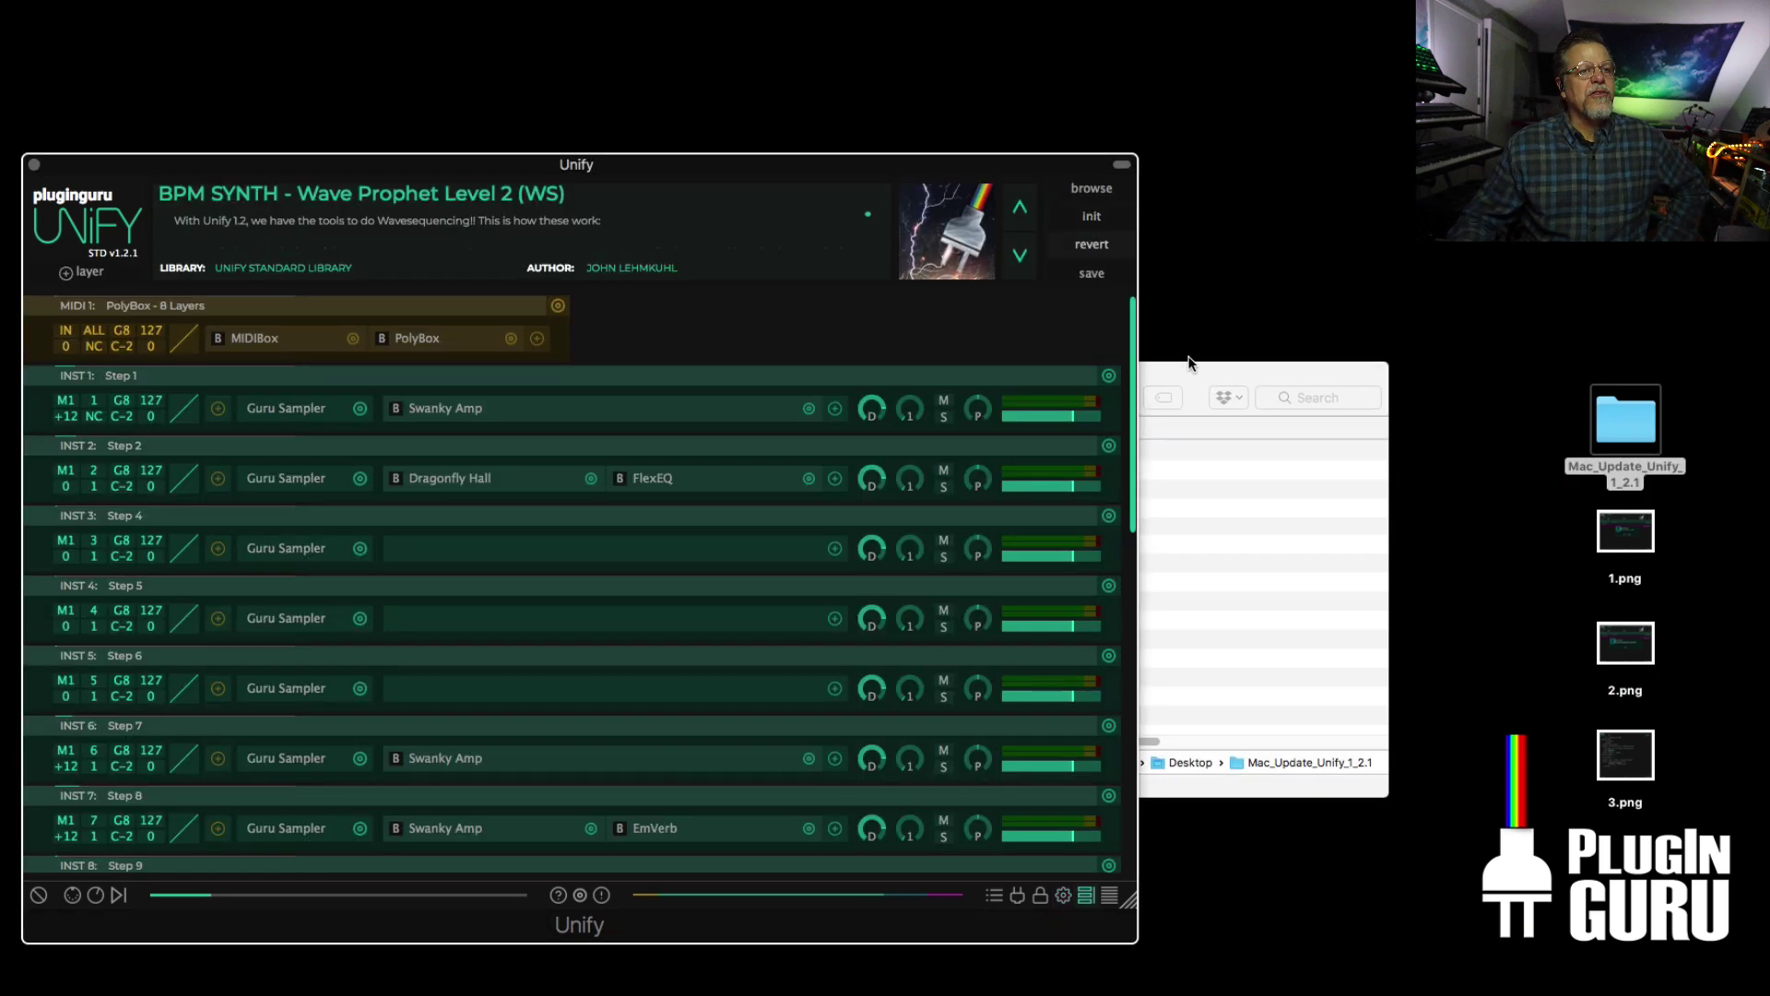
# - Drop Unify_1_2_Update.guru onto Unify, confirm the install, and acknowledge the success message
pyautogui.click(1260, 378)
pyautogui.moveTo(1011, 517); pyautogui.dragTo(524, 569)
pyautogui.click(801, 505)
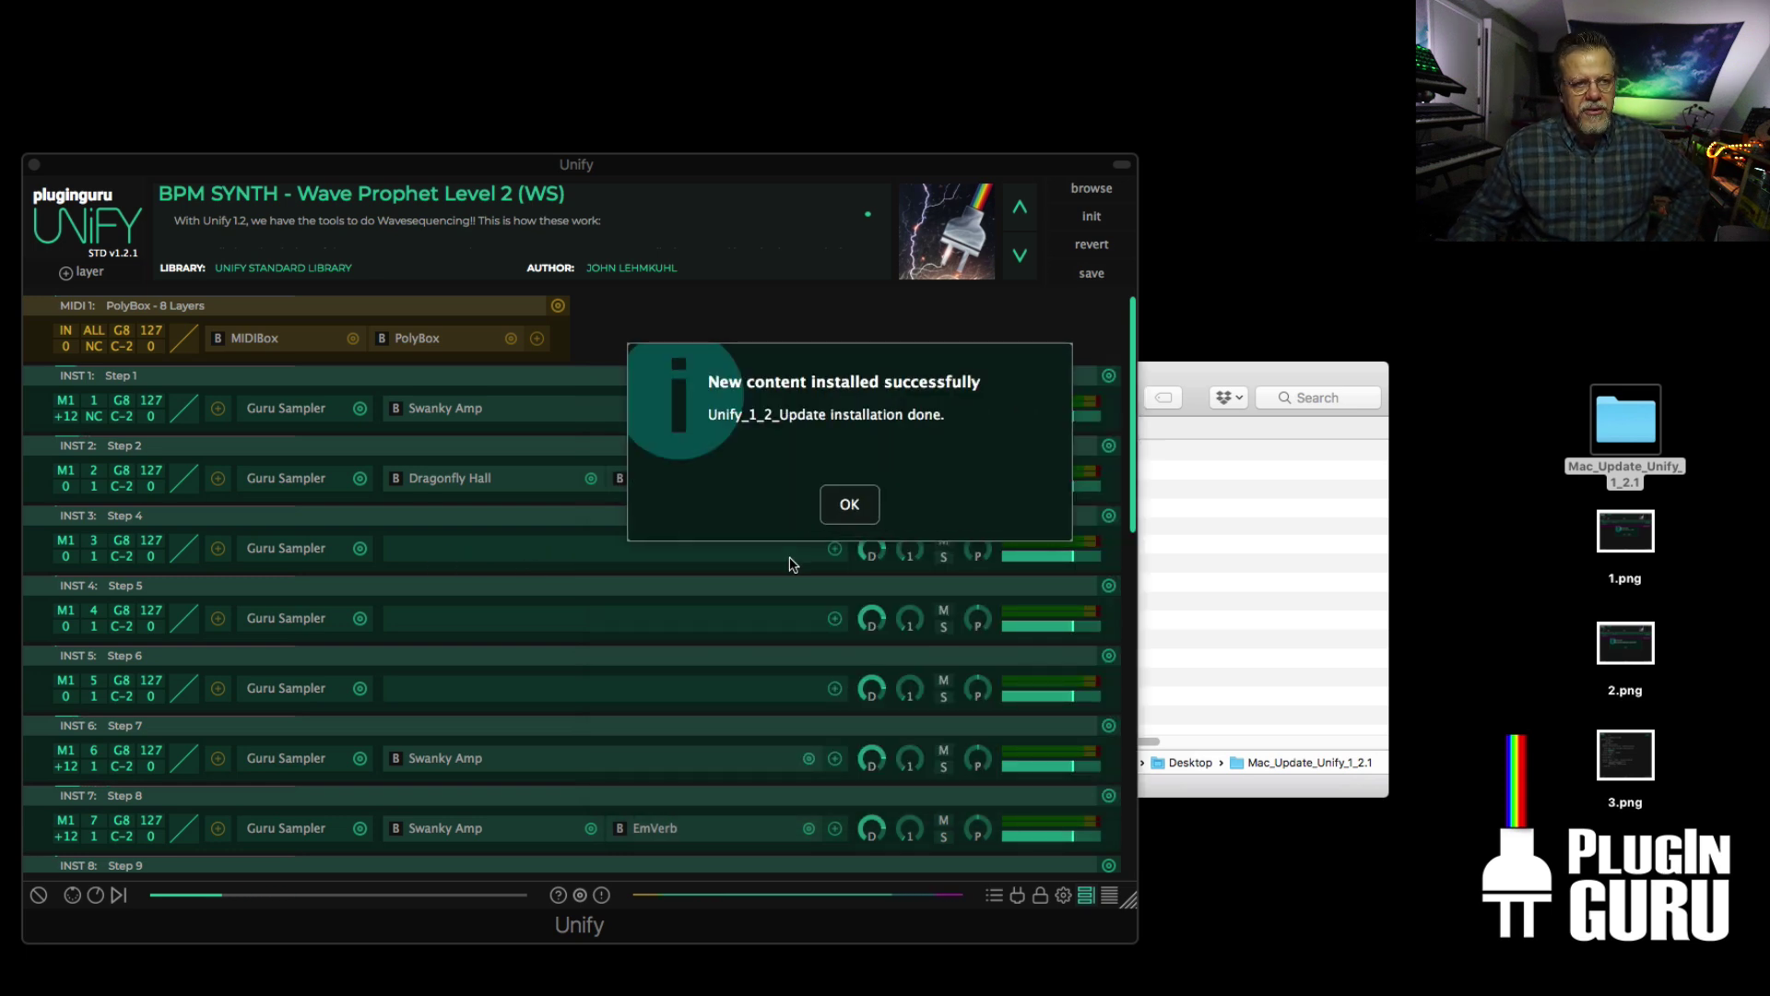
pyautogui.click(846, 506)
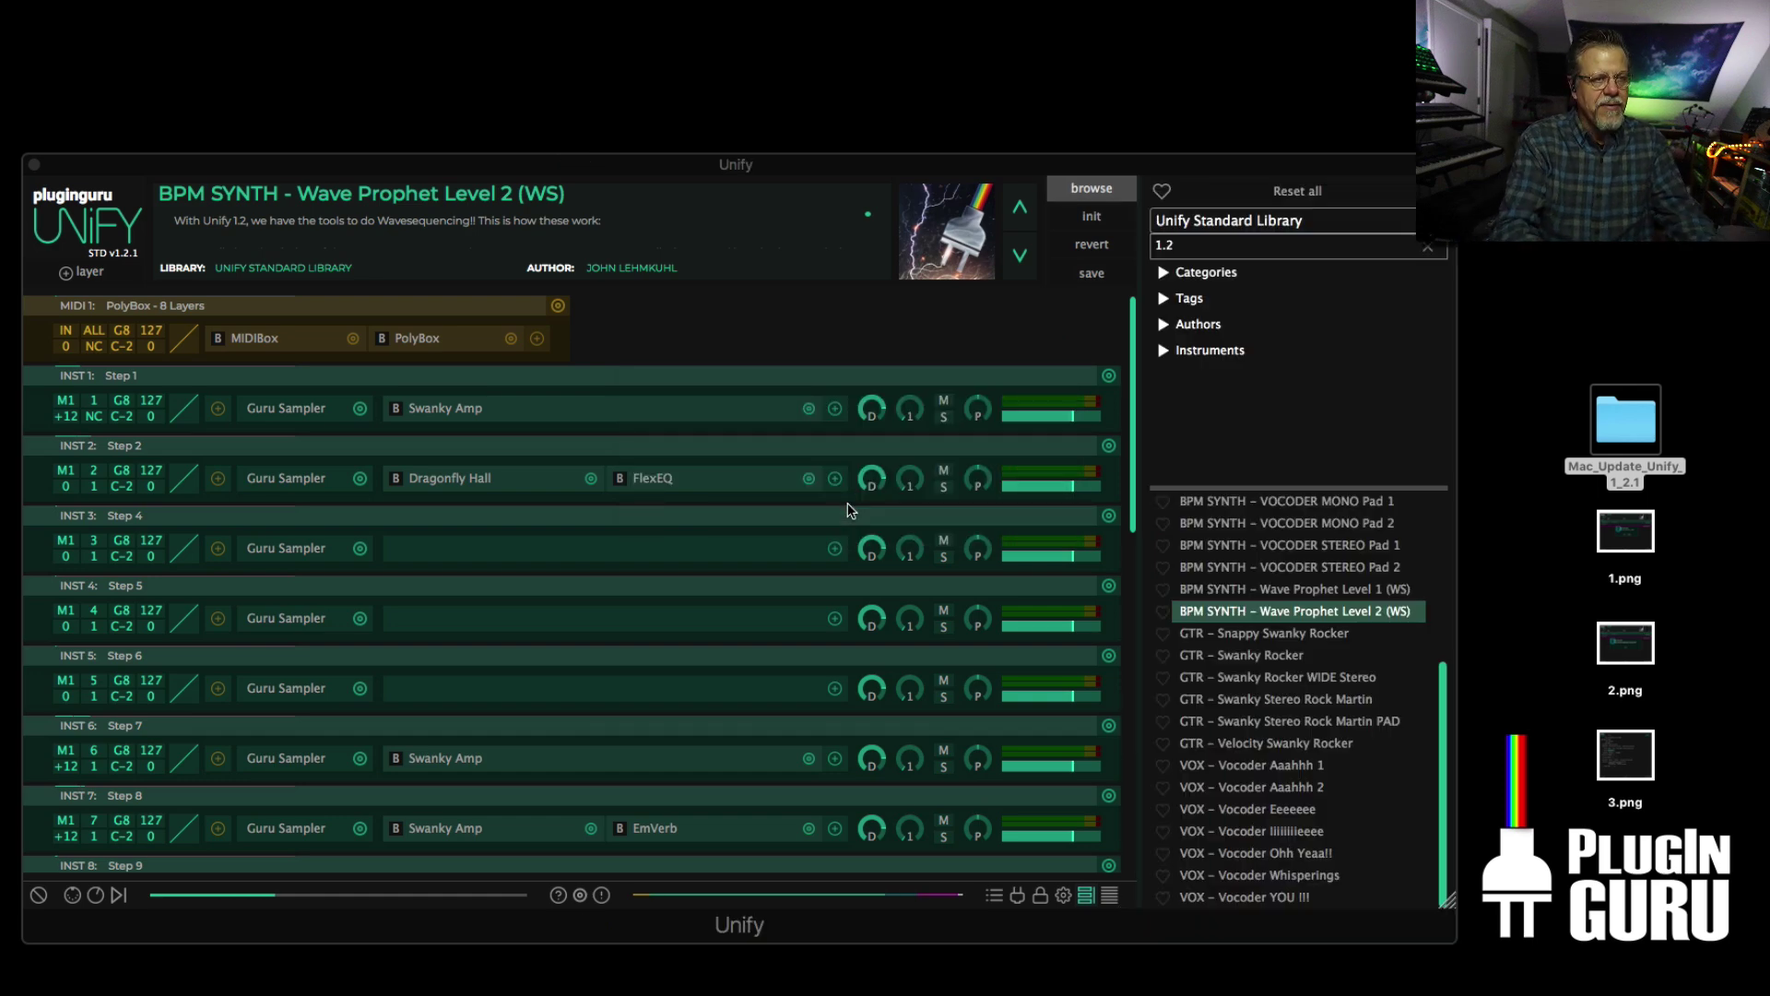